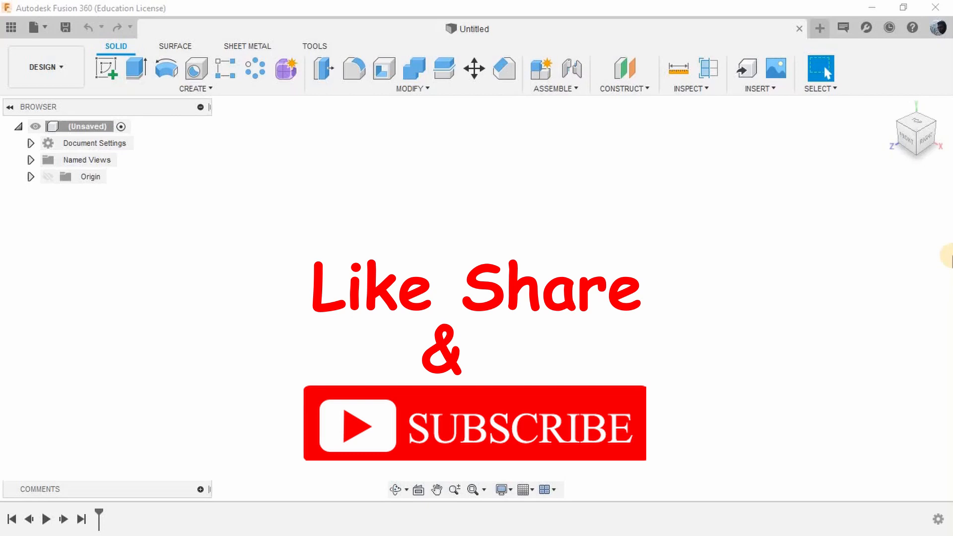
- Show the origin planes and sketch an 18 mm diameter circle centred on the origin on the XY plane, finishing the sketch
click(47, 177)
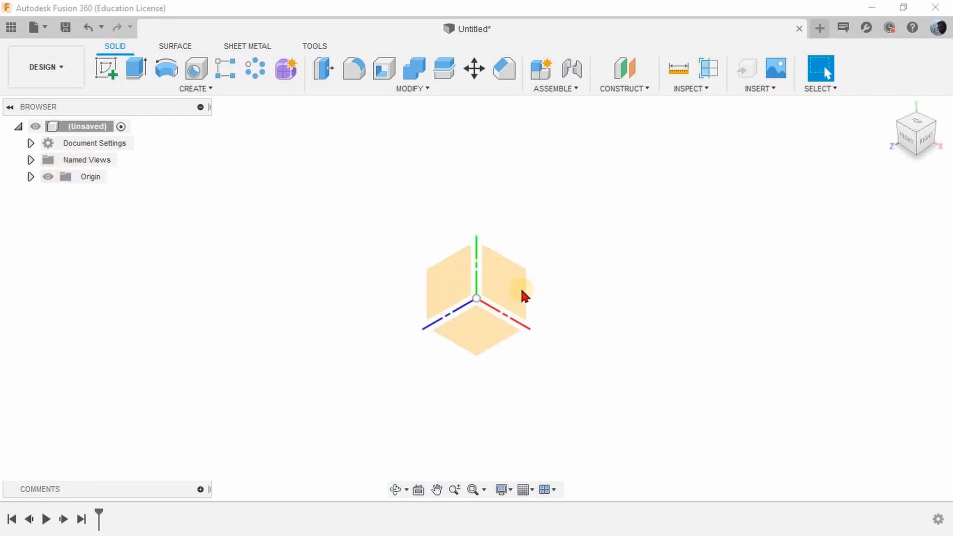
click(521, 293)
click(106, 68)
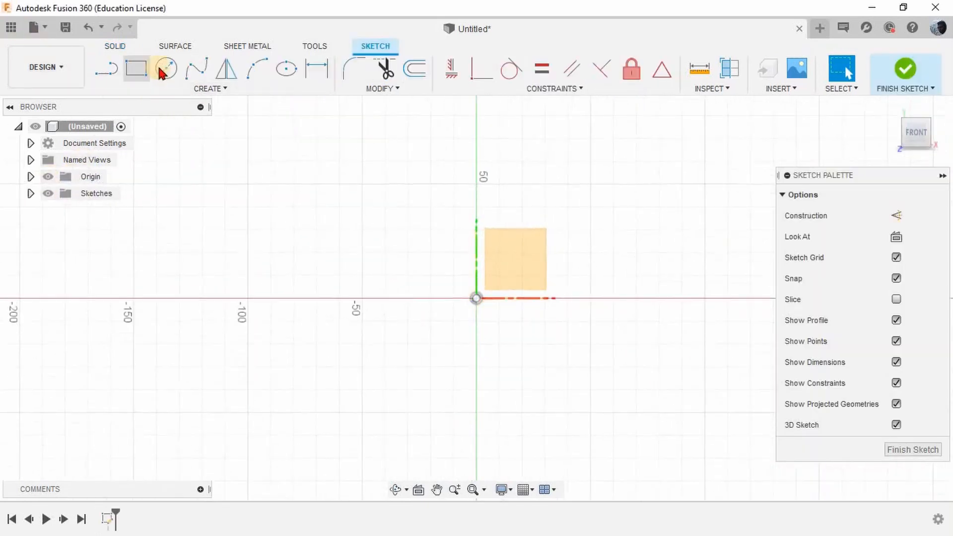
click(166, 68)
click(476, 298)
text(18)
key(Return)
key(Escape)
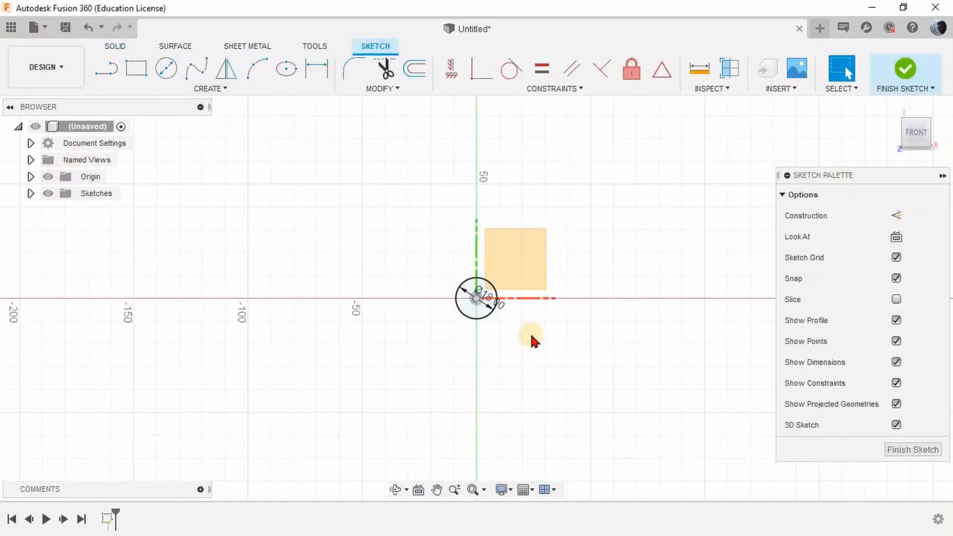
mouse_move(468, 303)
shift+middle_down()
mouse_move(428, 319)
mouse_move(409, 342)
shift+middle_up()
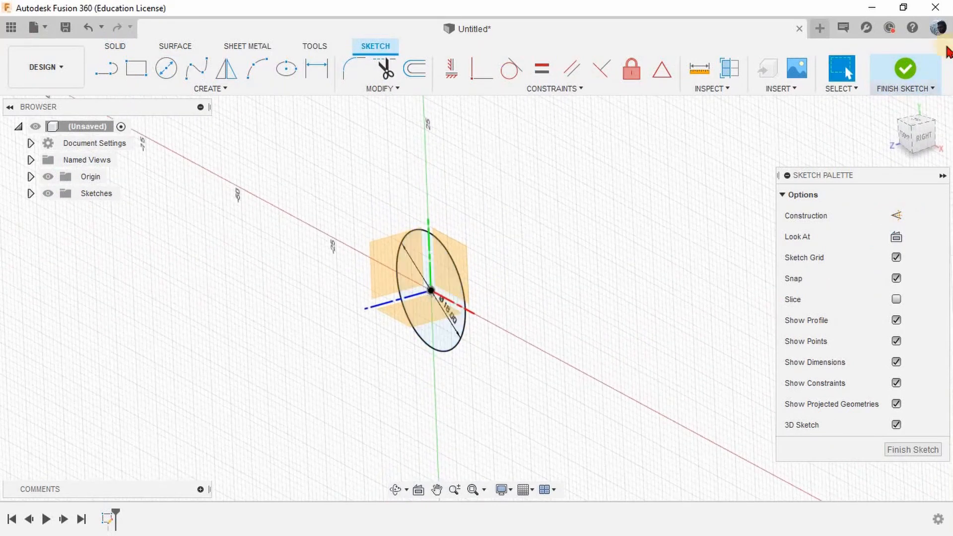
click(907, 68)
- Start a sketch on the YZ plane and intersect the 18 mm circle with it
click(385, 237)
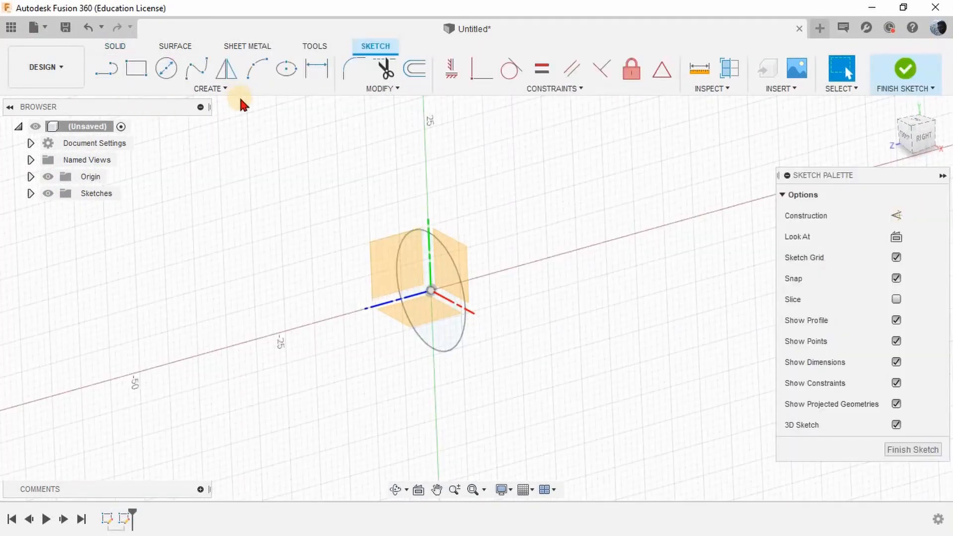
click(207, 89)
mouse_move(194, 336)
click(246, 352)
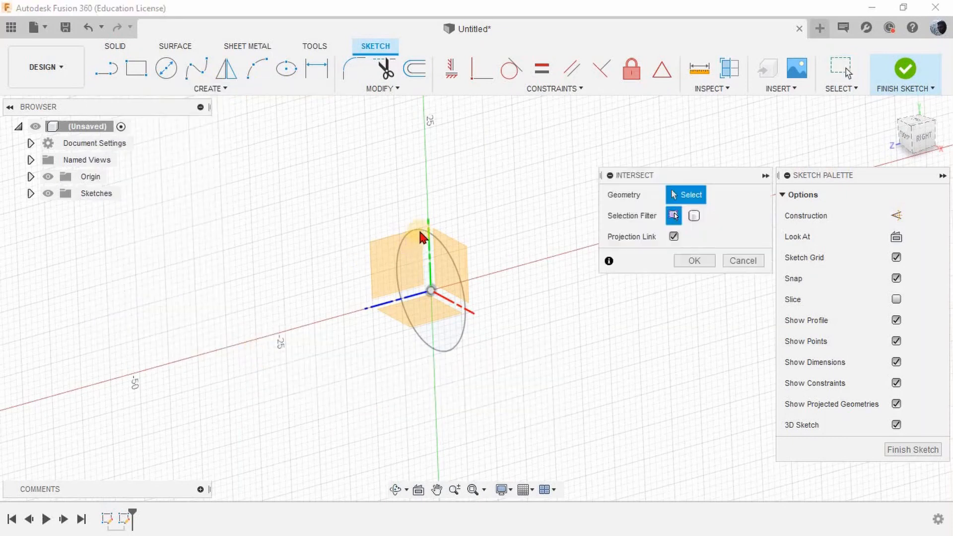
click(422, 235)
click(703, 263)
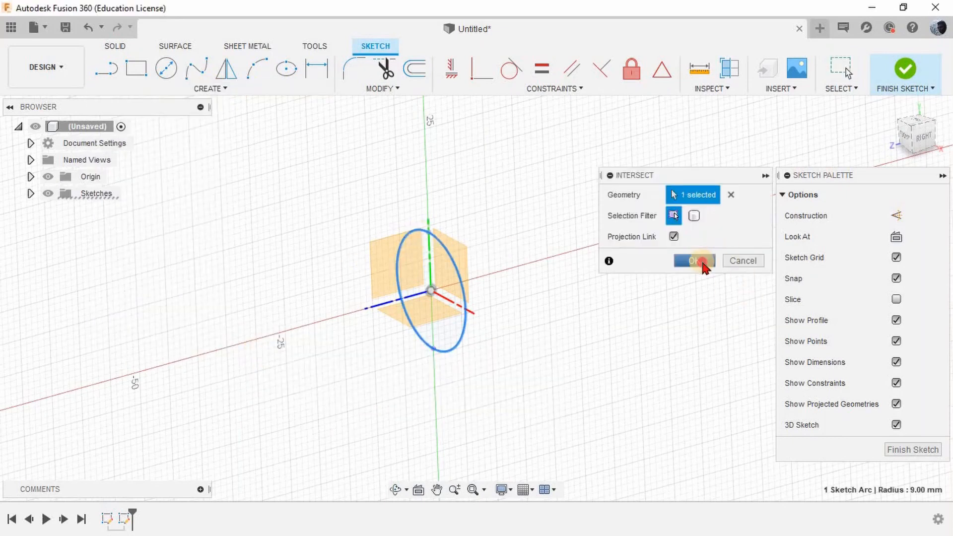
- Hide the origin planes and draw a 2.5 mm diameter circle centred on the lower intersection point, viewed from the right
click(917, 135)
click(45, 179)
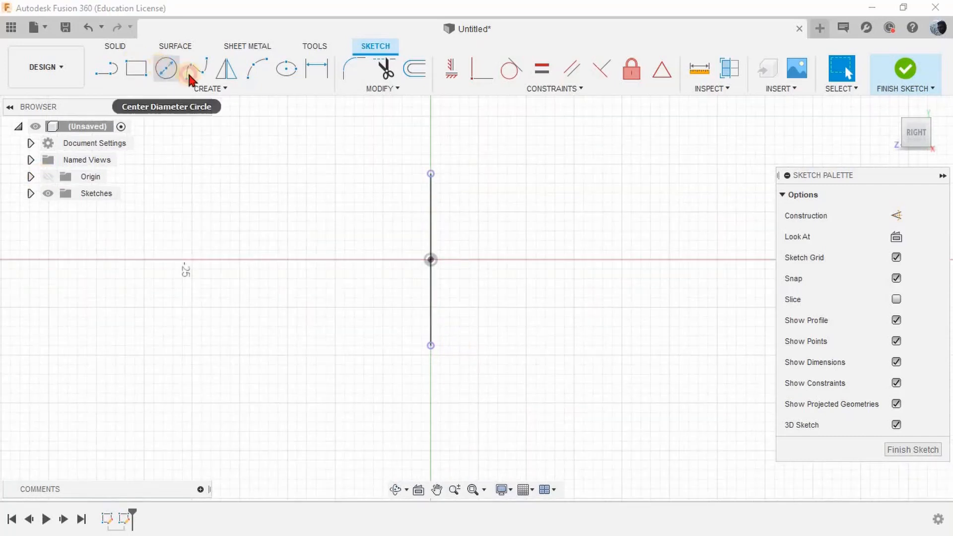
click(166, 68)
click(448, 370)
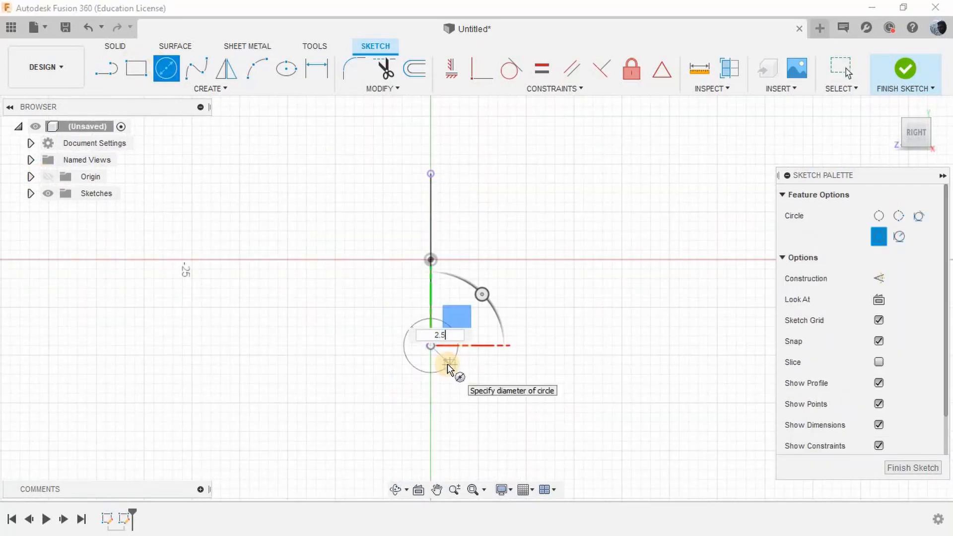
key(Return)
scroll(444, 355, up, 2)
click(441, 352)
scroll(456, 347, down, 1)
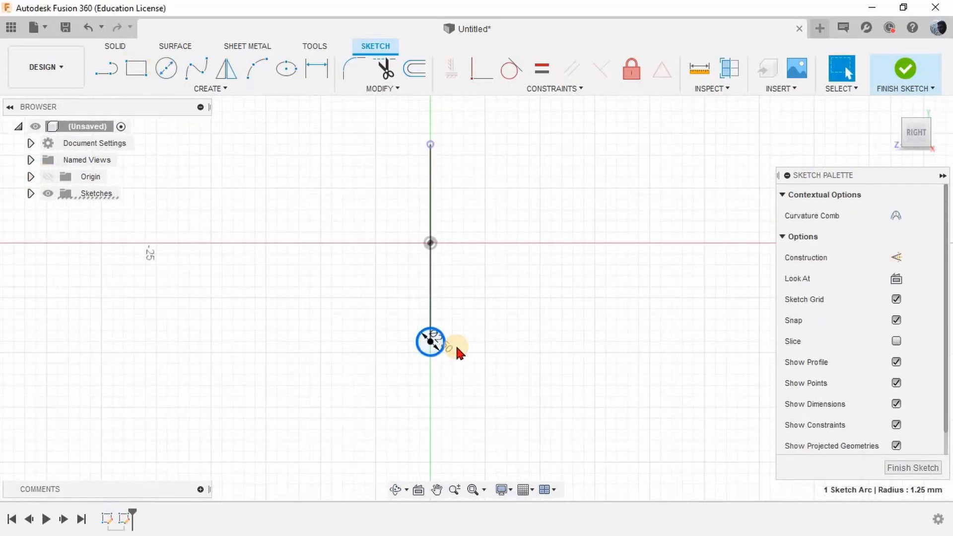
- Draw a centre rectangle 4.5 mm wide and 2.5 mm high on the upper intersection point
scroll(457, 110, up, 2)
click(136, 68)
click(896, 236)
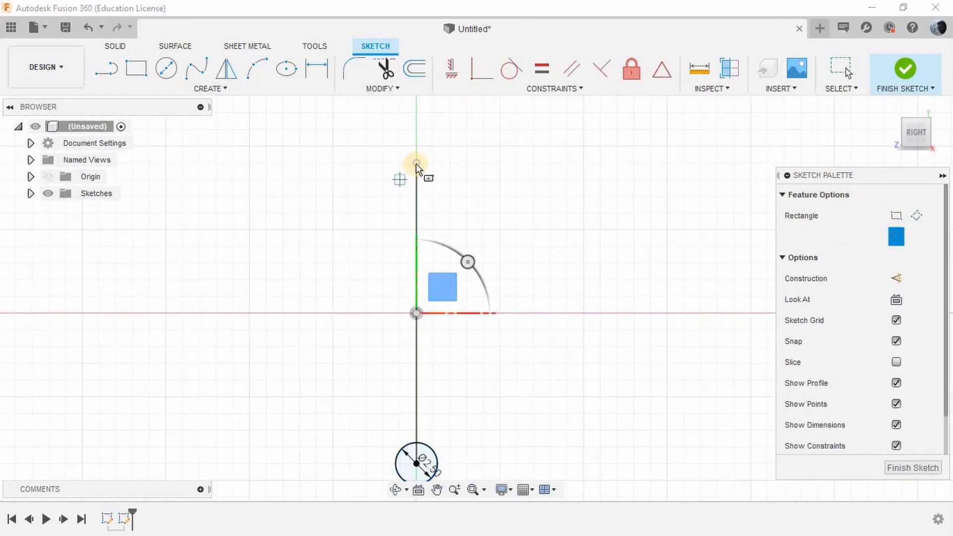
click(416, 164)
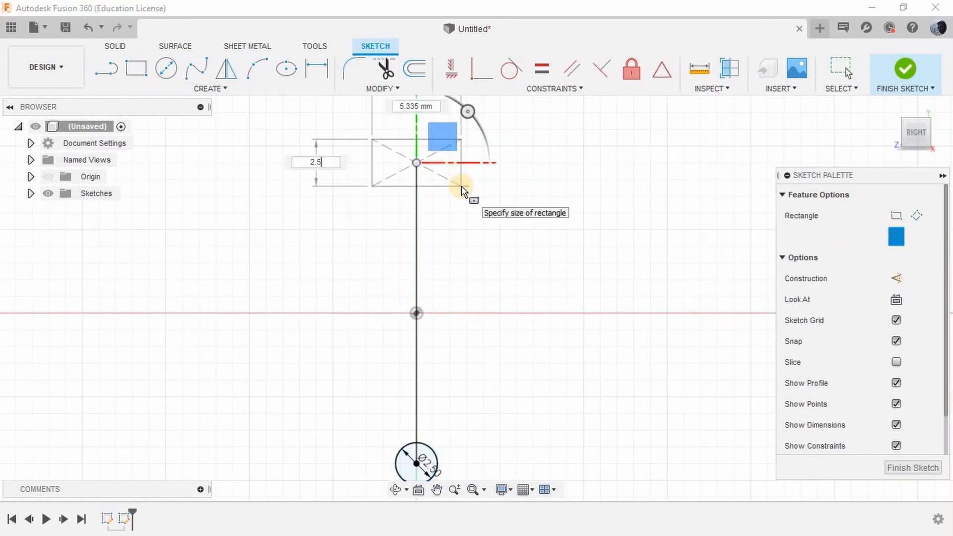
text(2.5)
key(Tab)
text(4.5)
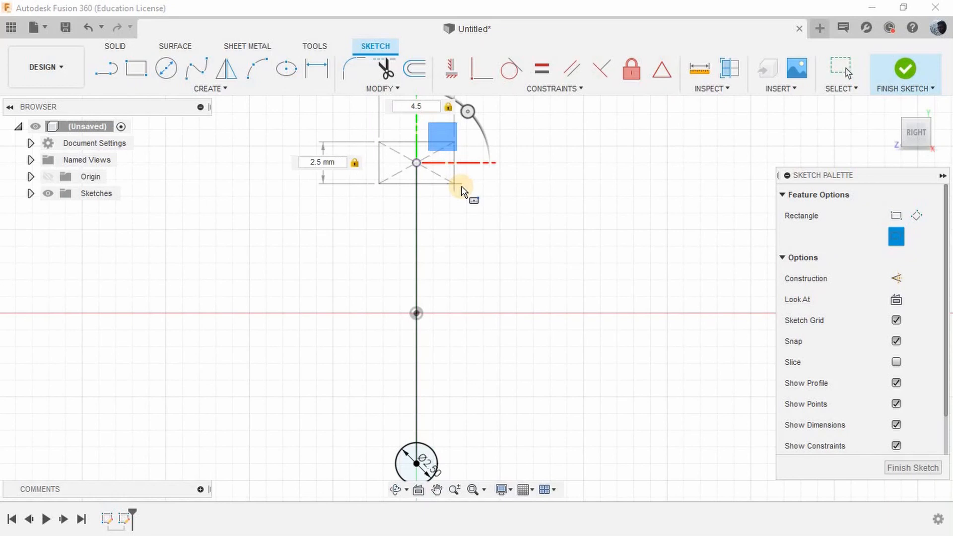
key(Return)
- Round the rectangle's four corners with 0.5 mm sketch fillets and finish the sketch
scroll(393, 132, up, 2)
click(374, 167)
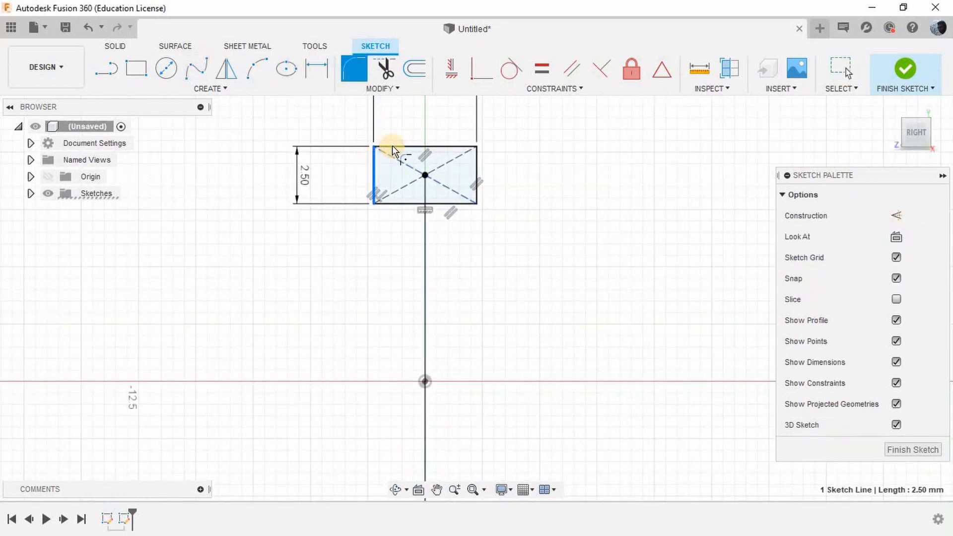
click(454, 147)
click(467, 147)
click(484, 177)
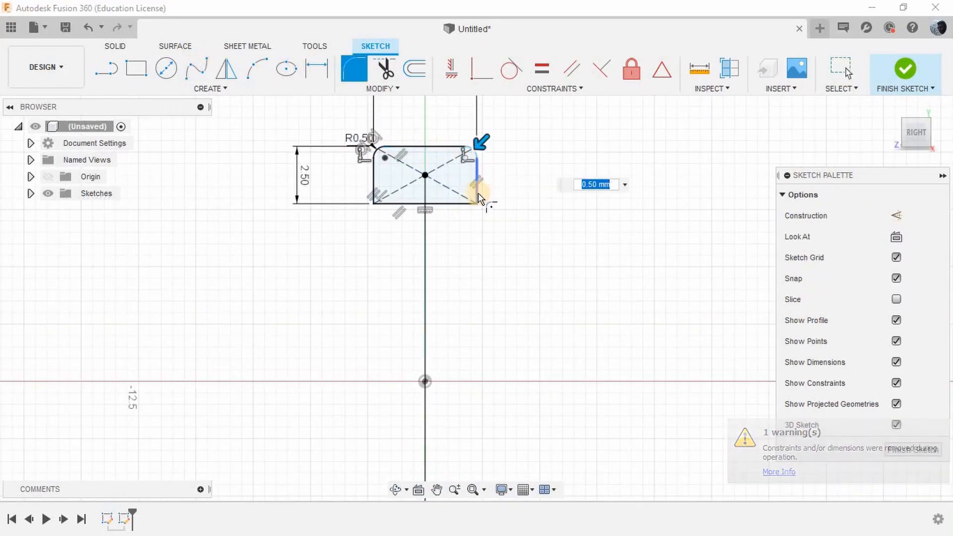
click(477, 193)
click(462, 203)
click(381, 199)
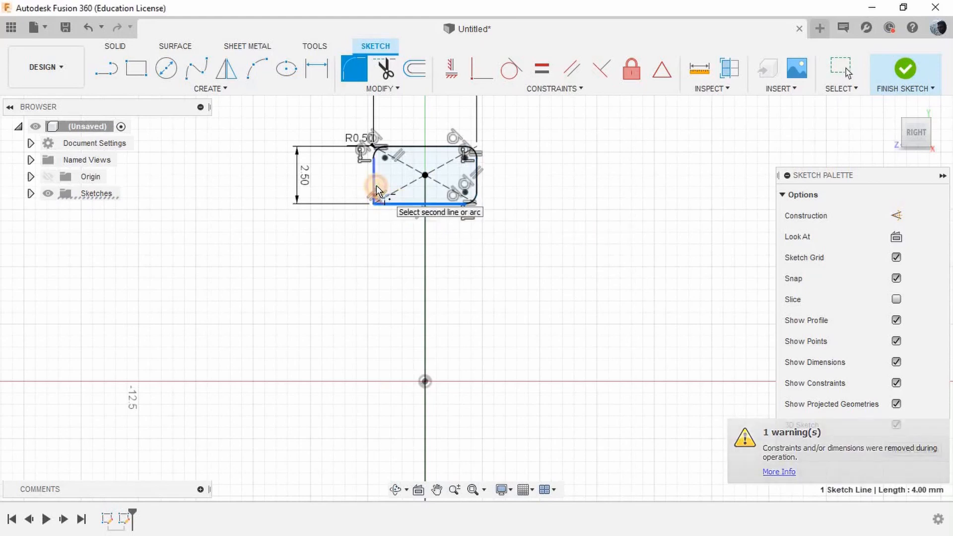
click(374, 187)
key(Return)
scroll(439, 169, down, 2)
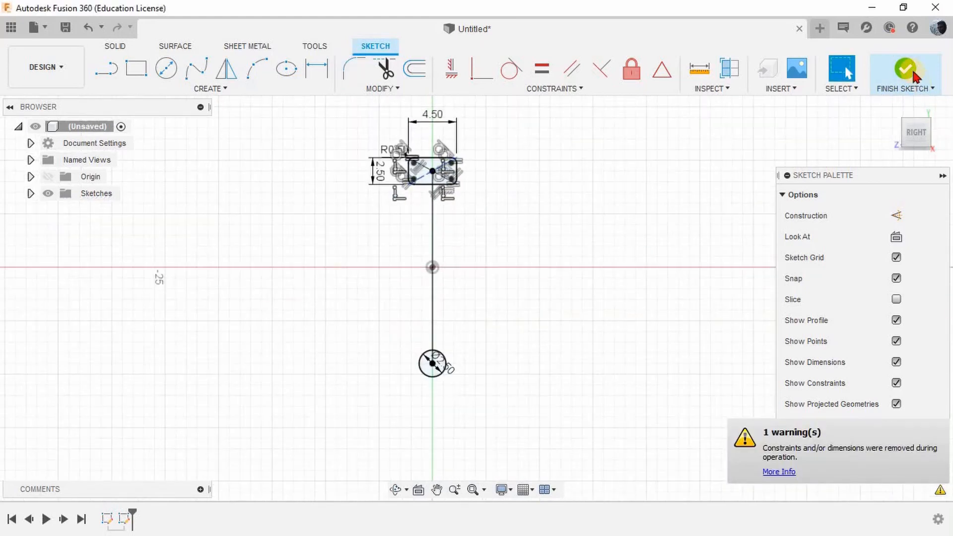
click(906, 70)
- Loft the rounded rectangle to the small circle as a closed new body, with the 18 mm circle as centerline
shift+middle_drag(504, 270, 551, 287)
click(210, 92)
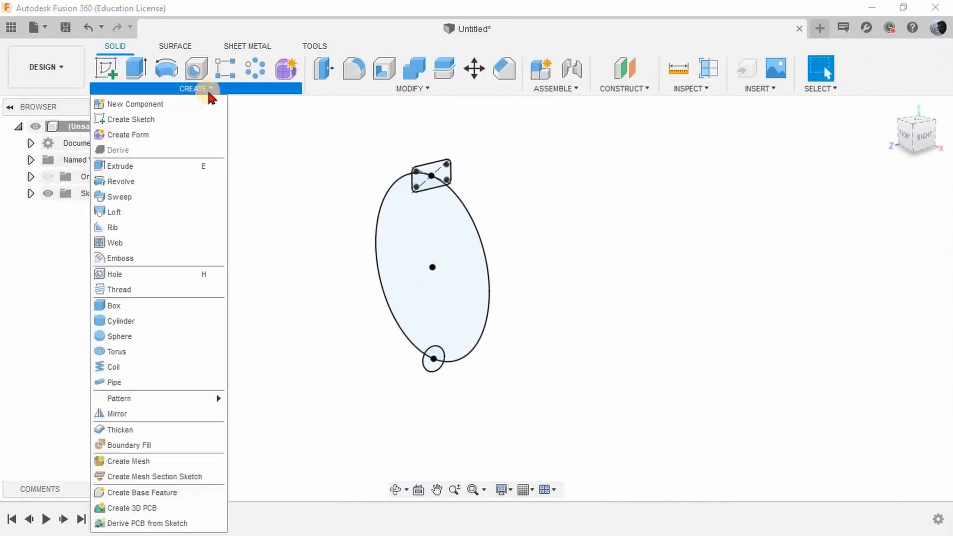
click(141, 210)
click(432, 167)
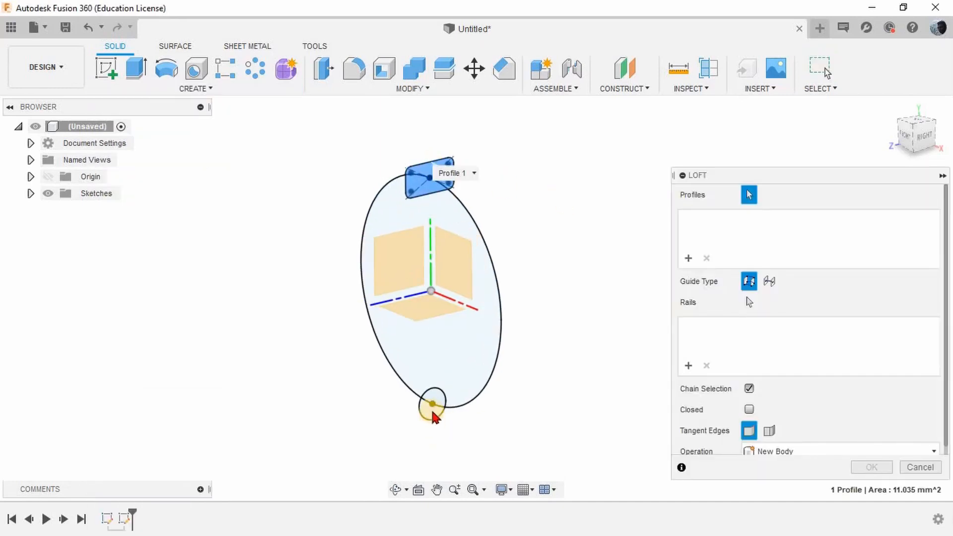
click(432, 415)
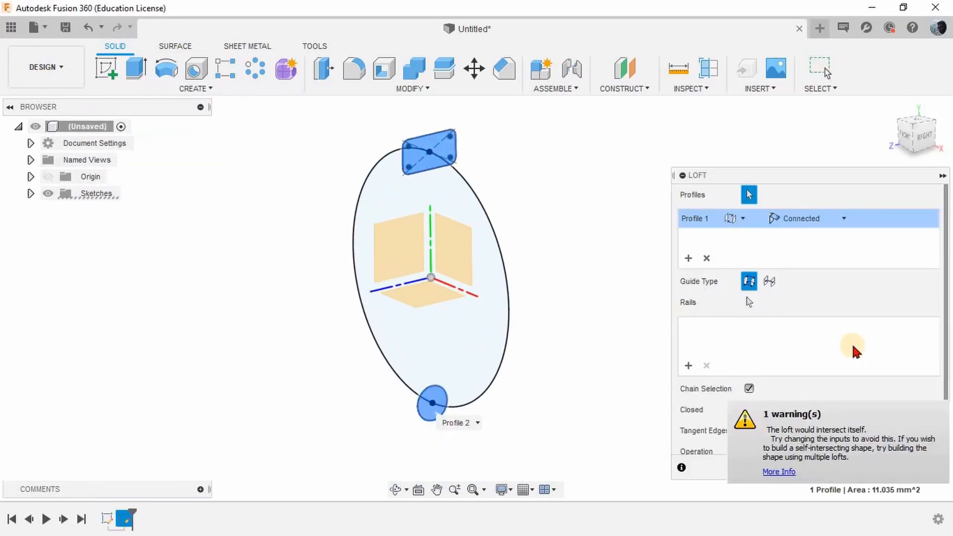
click(769, 282)
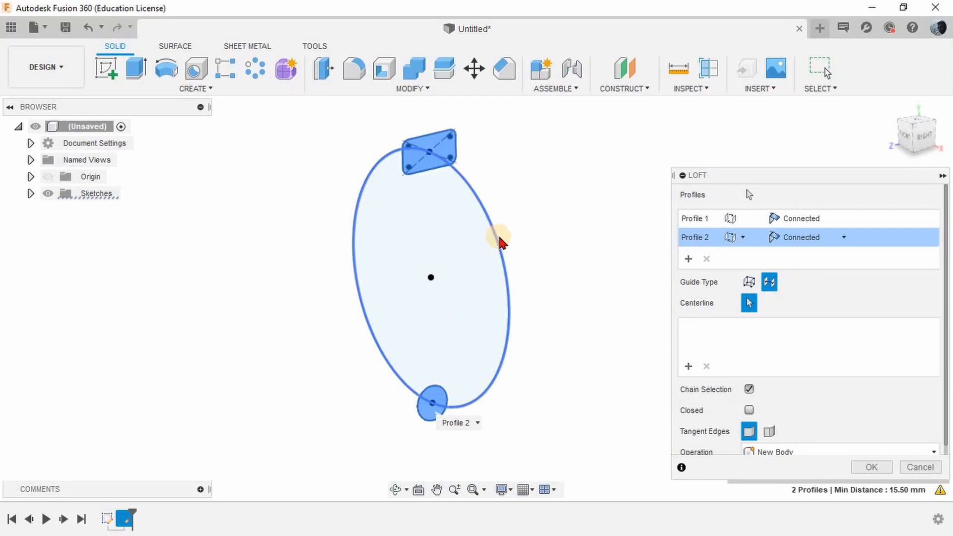
click(500, 241)
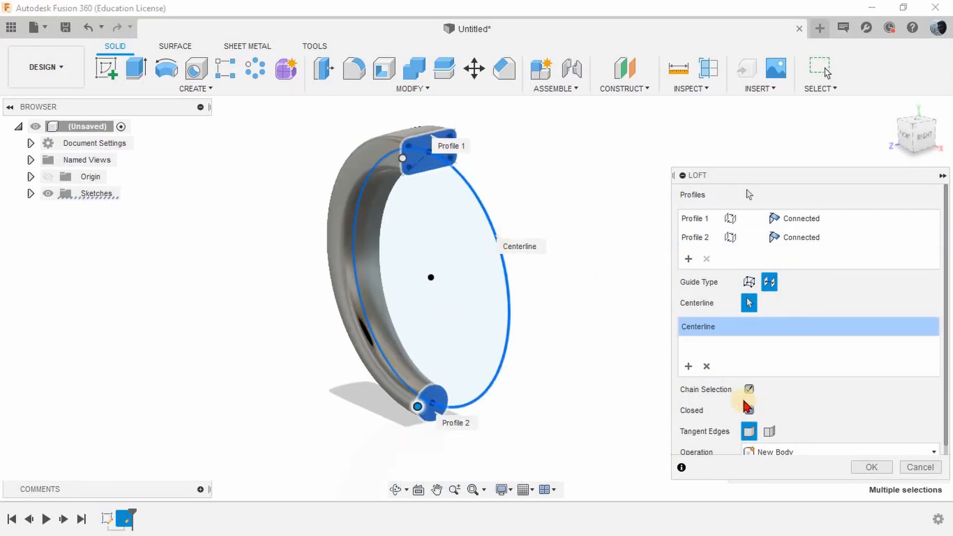
click(748, 410)
key(Return)
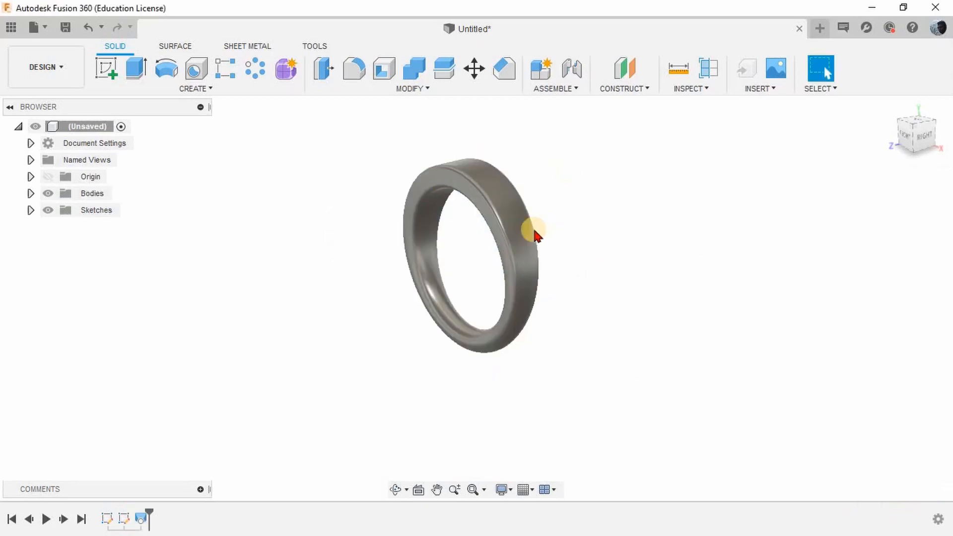
- Show the origin planes and start a sketch on the XY plane with a 20.2 mm diameter circle centred on the origin
shift+middle_drag(536, 233, 561, 198)
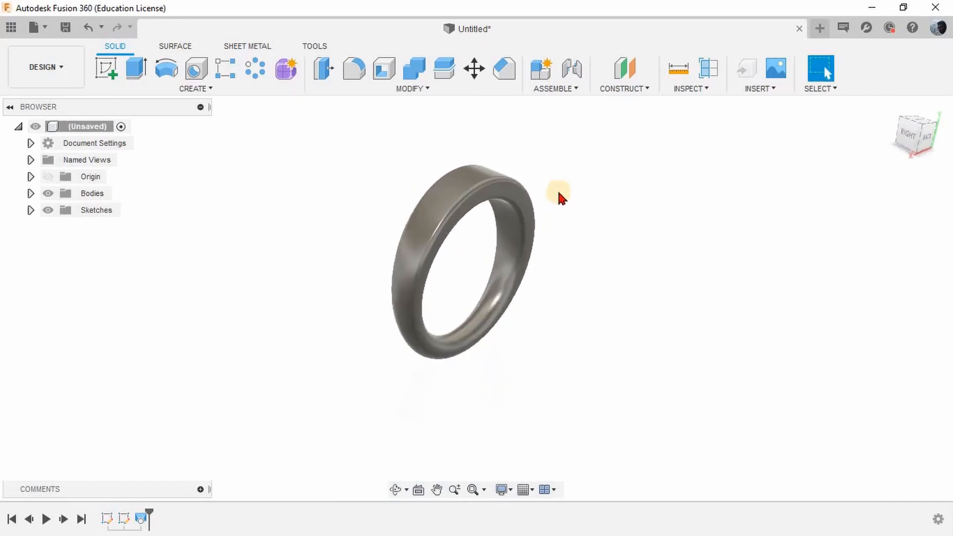
click(48, 177)
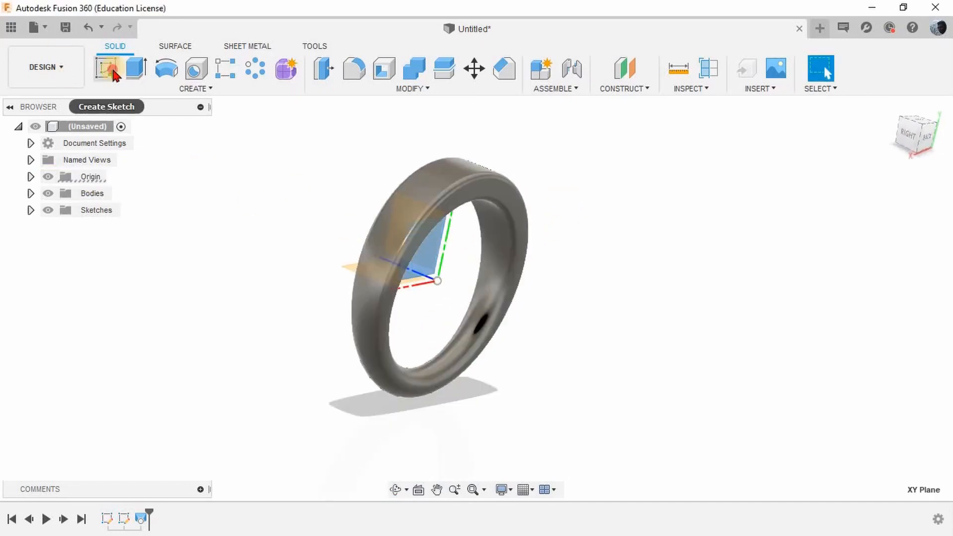
click(113, 75)
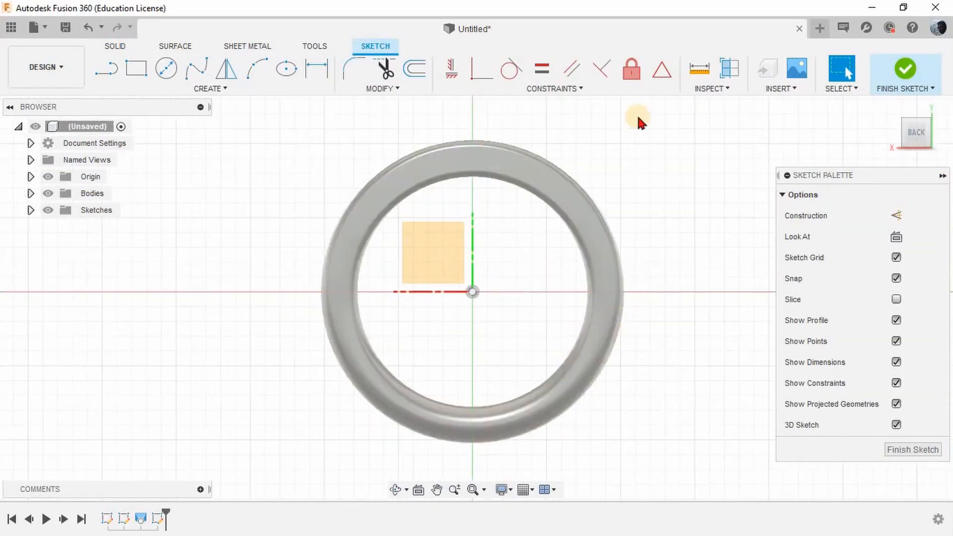
click(166, 68)
click(473, 292)
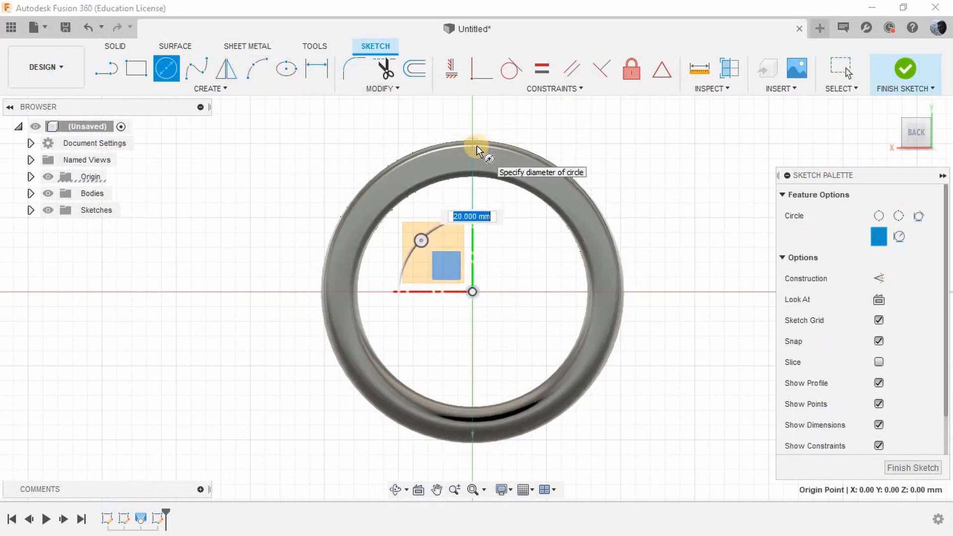
text(2)
key(Tab)
text(0.2)
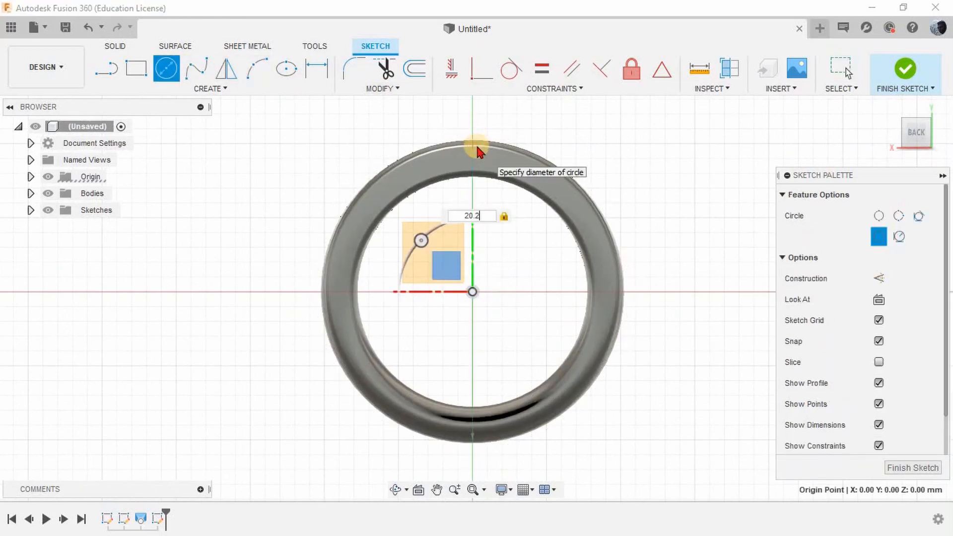
key(Return)
- Add a concentric 22 mm diameter circle around the ring and finish the sketch
click(166, 68)
click(472, 292)
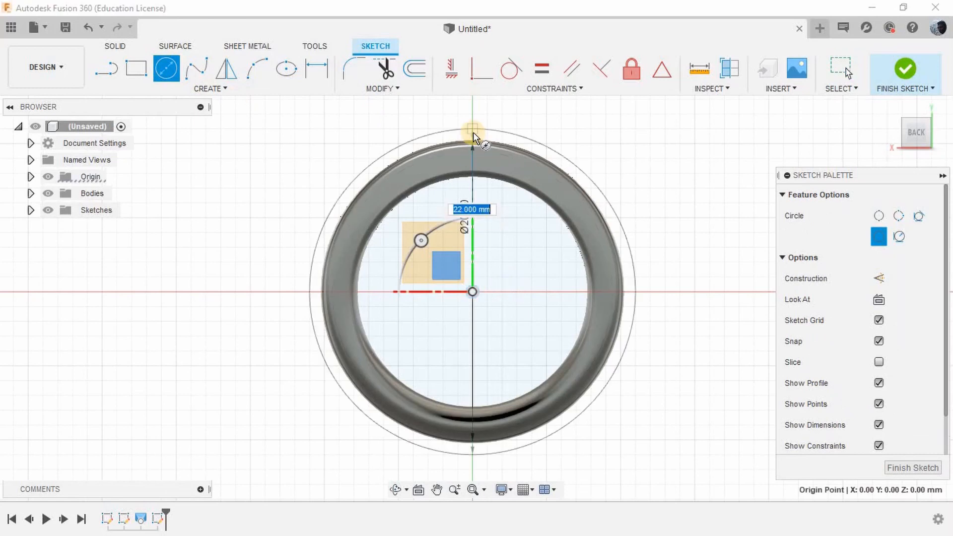
key(Return)
click(904, 70)
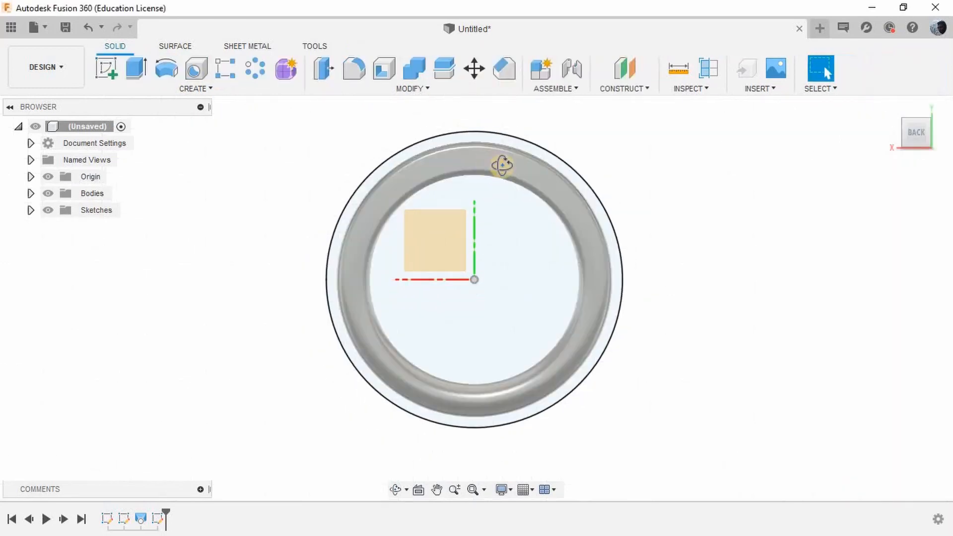
- Extrude the band between the 20.2 mm and 22 mm circles symmetrically to trim the ring's outer surface
key(e)
click(527, 153)
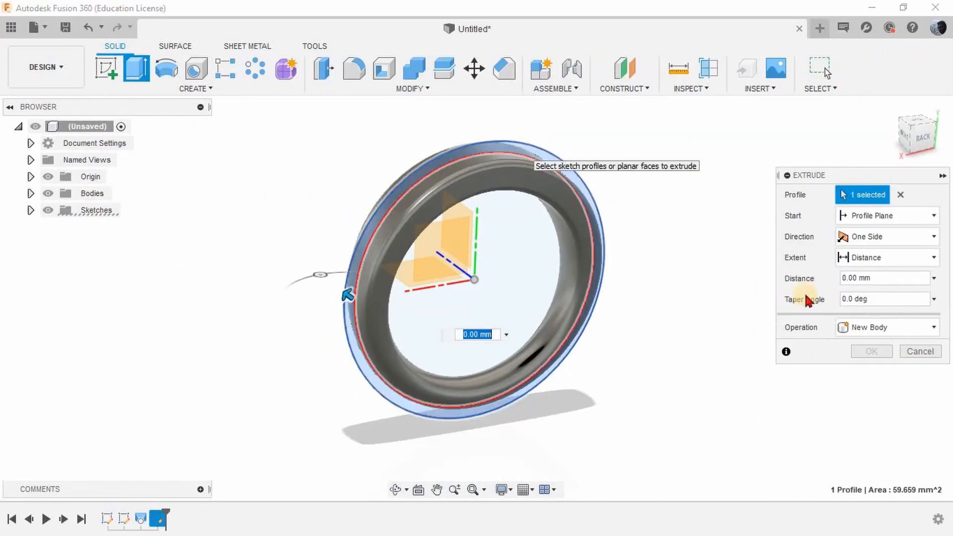
click(864, 237)
click(866, 274)
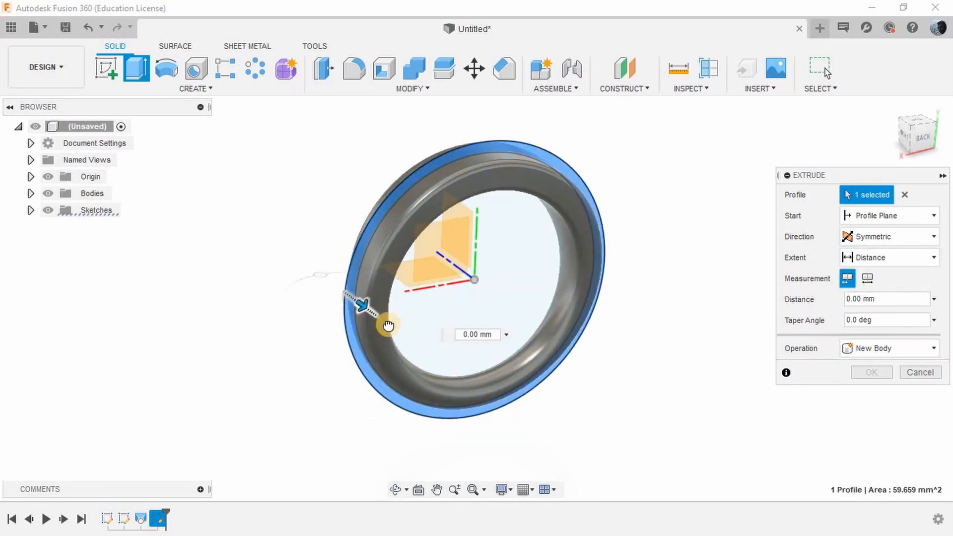
drag(405, 337, 408, 339)
click(869, 393)
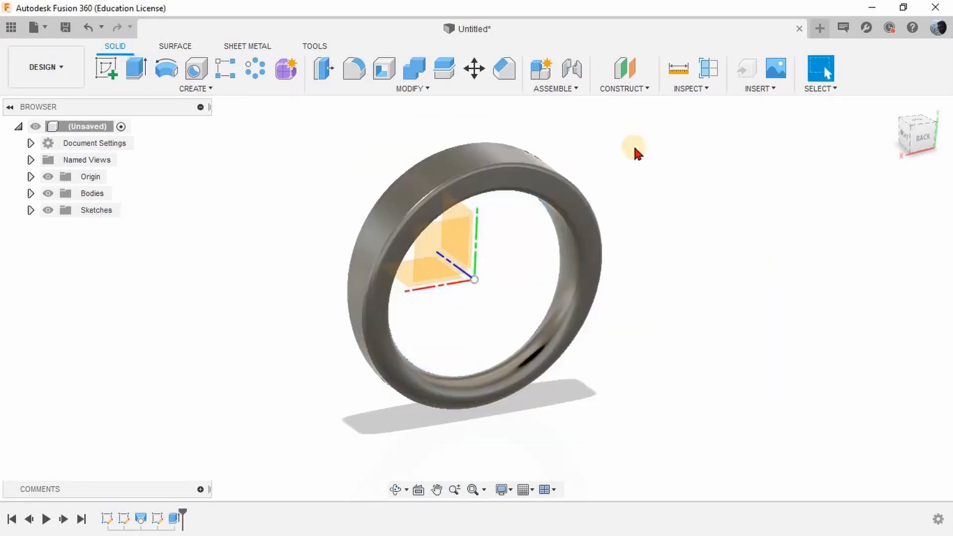
- Create a construction plane offset 12 mm upward from the XZ plane, above the ring
click(404, 268)
click(624, 68)
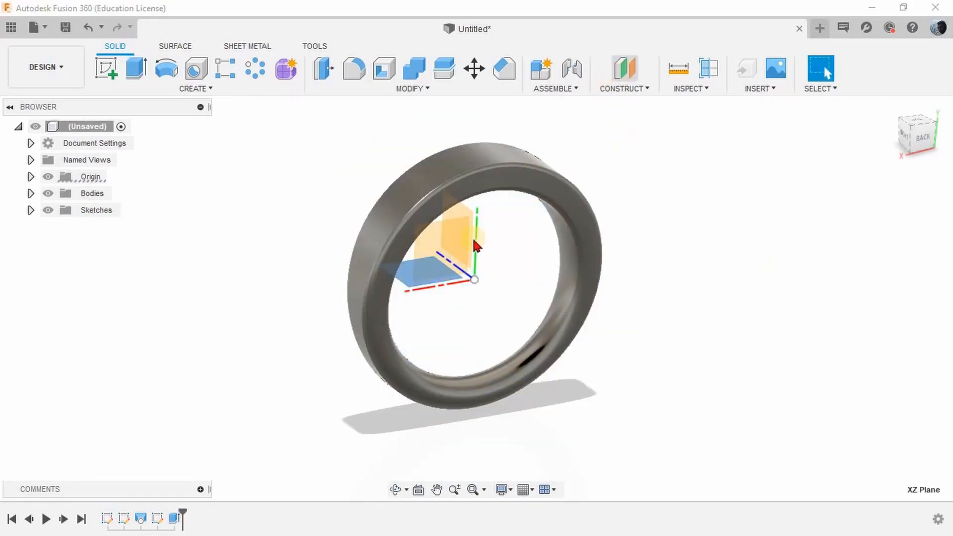
drag(198, 231, 204, 130)
click(919, 135)
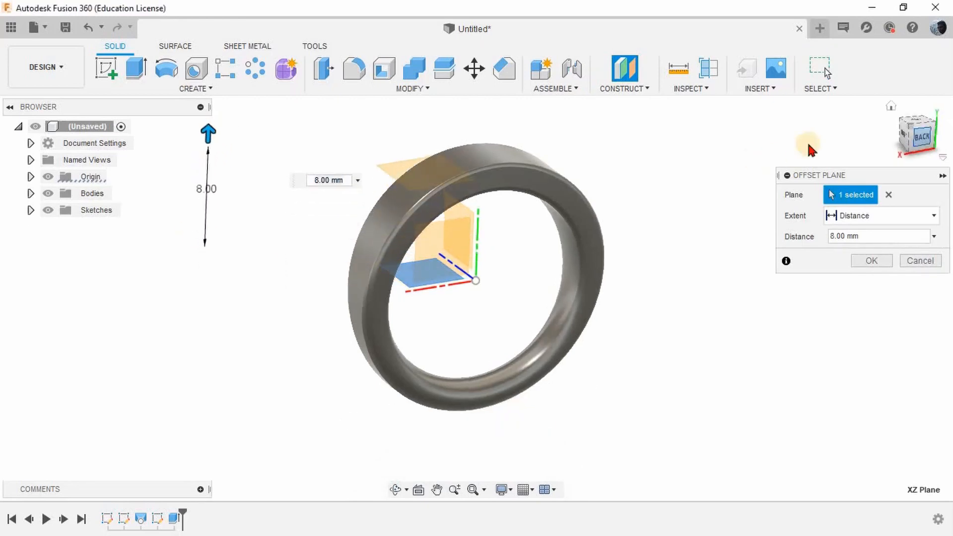
drag(305, 195, 304, 150)
text(1)
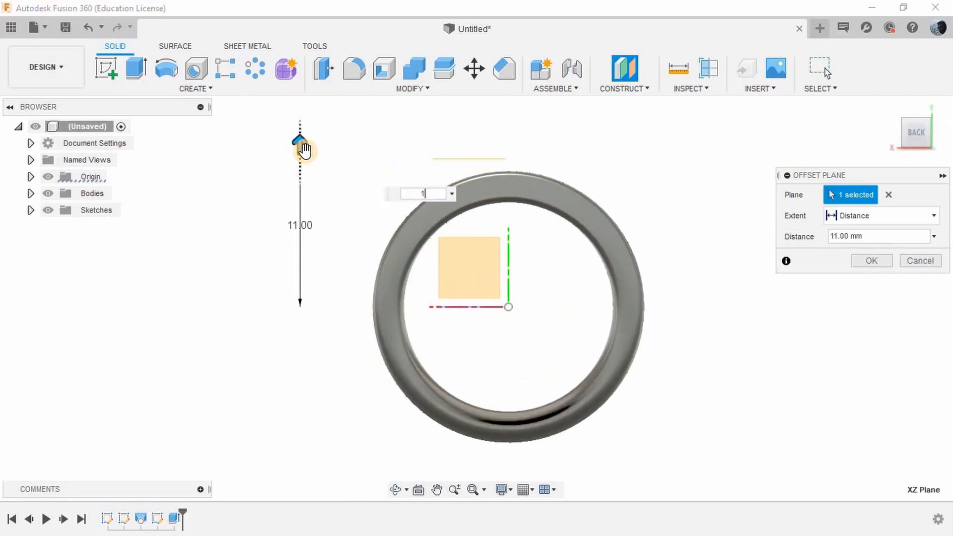
text(2)
key(Return)
- Start a sketch on the offset plane above the ring and hide the origin geometry
shift+middle_drag(365, 170, 416, 228)
click(446, 170)
click(107, 67)
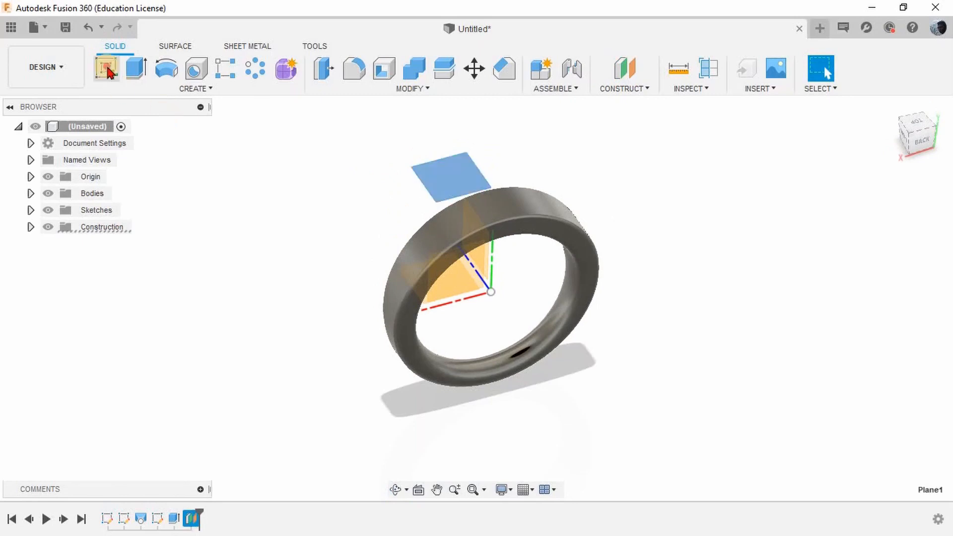
click(54, 178)
- Place a sketch text frame over the band and enter the name for the engraving
click(225, 88)
click(118, 255)
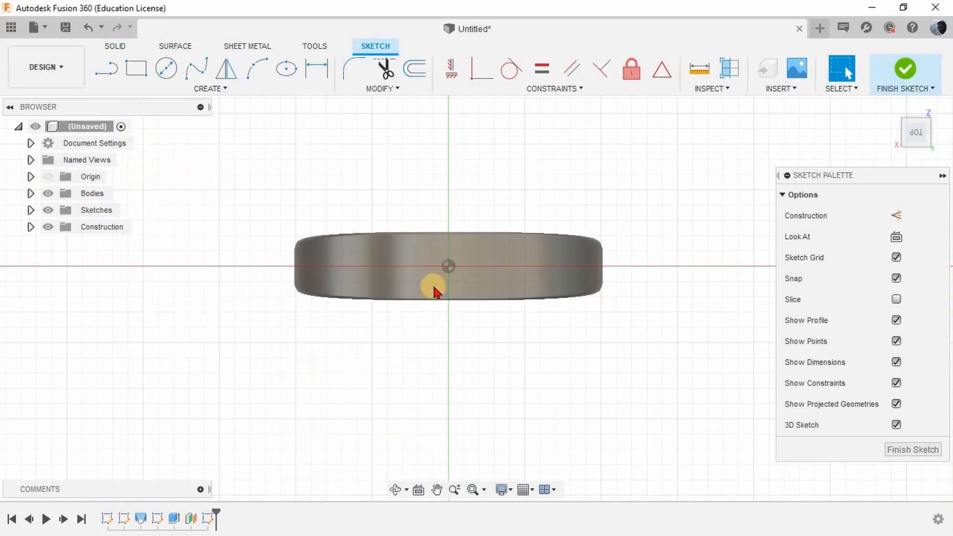
click(388, 251)
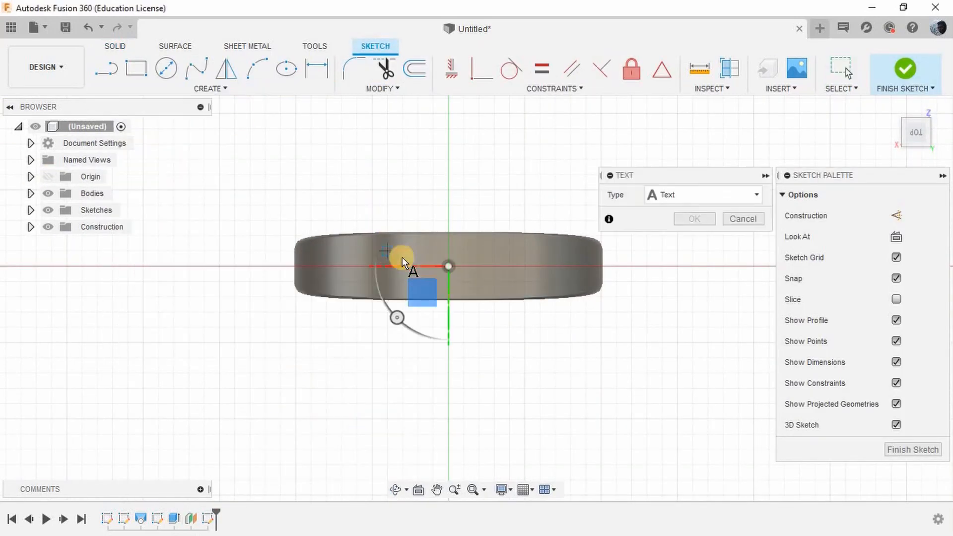
click(539, 283)
click(704, 217)
text(Dolphus)
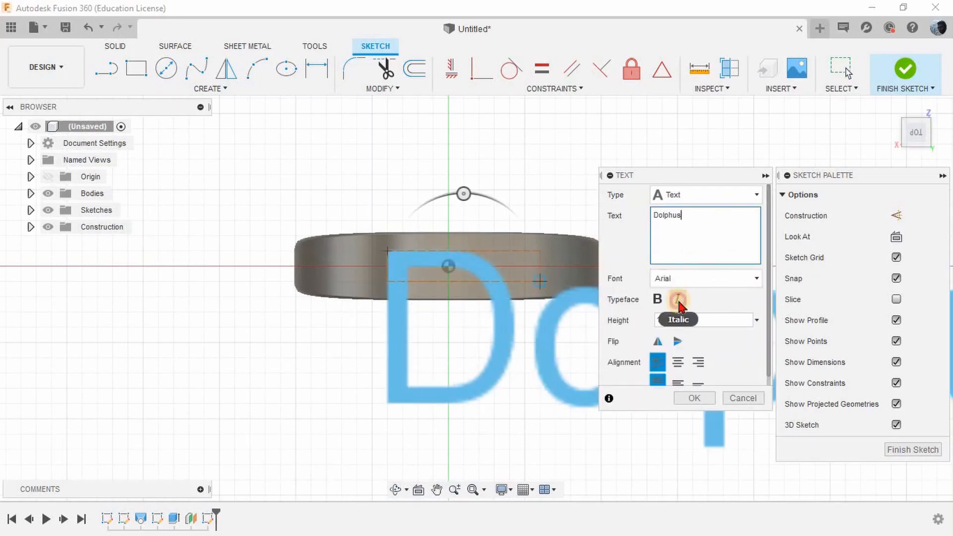
- Make the sketch text italic and set its font to Colonna MT
click(677, 299)
scroll(323, 287, down, 4)
scroll(466, 302, up, 2)
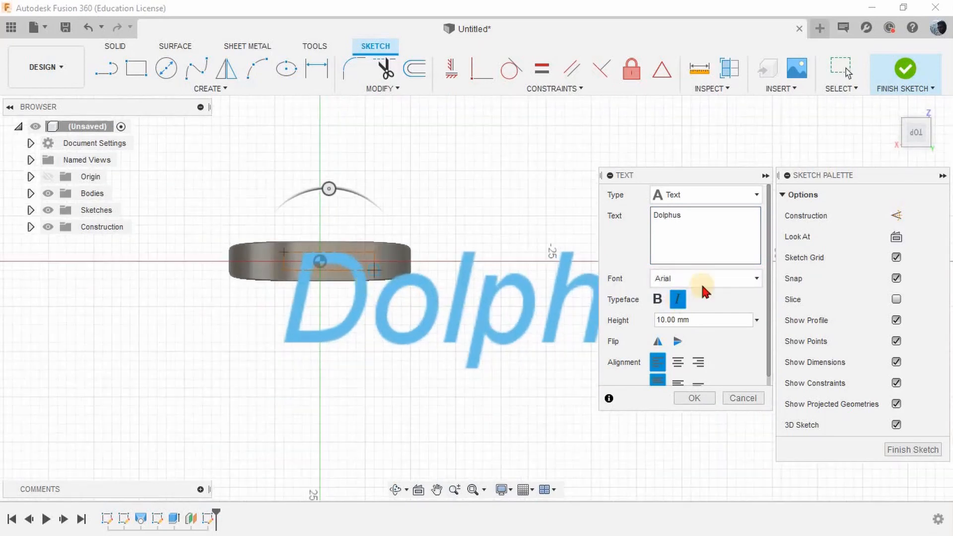
click(692, 279)
scroll(684, 365, down, 20)
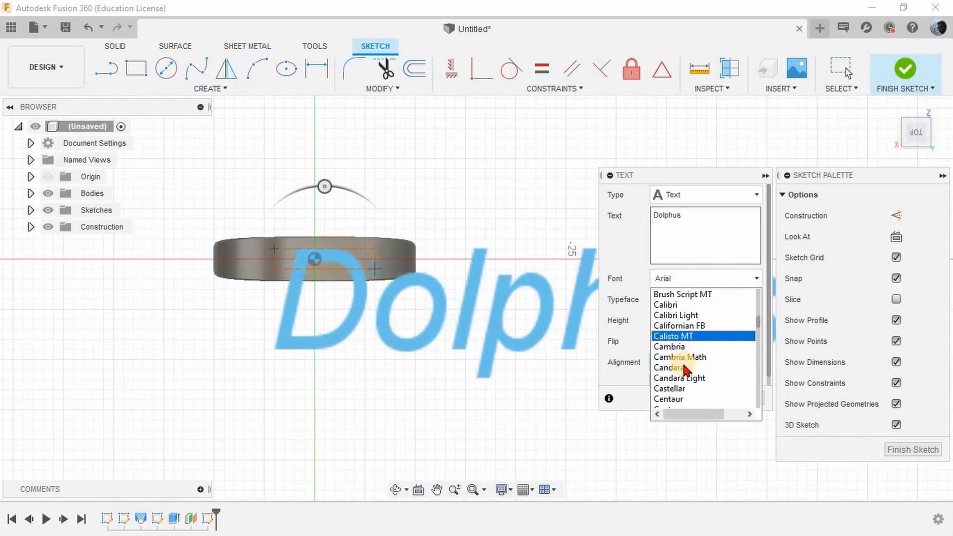
click(691, 325)
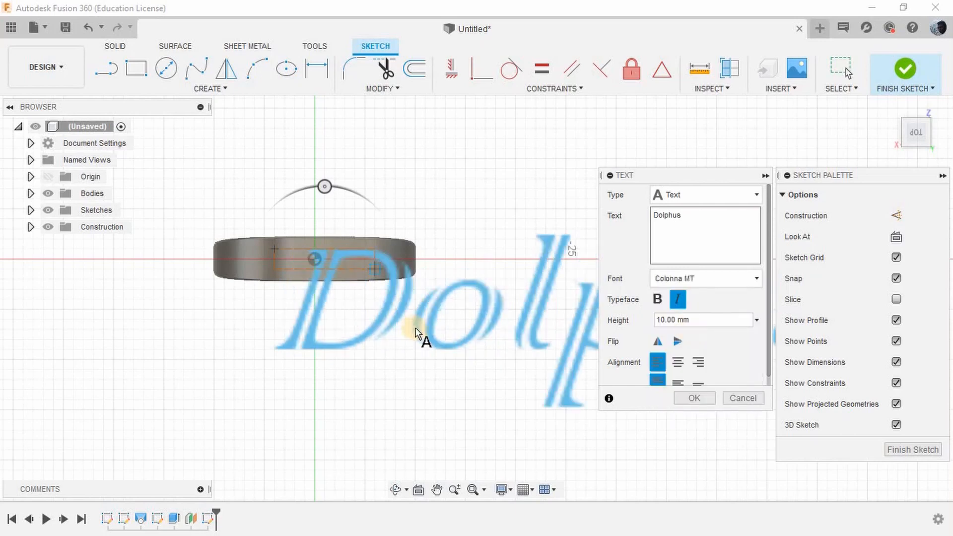
- Set the text height to 1.5 mm and accept the sketch text
scroll(422, 330, down, 3)
click(622, 321)
text(1.5)
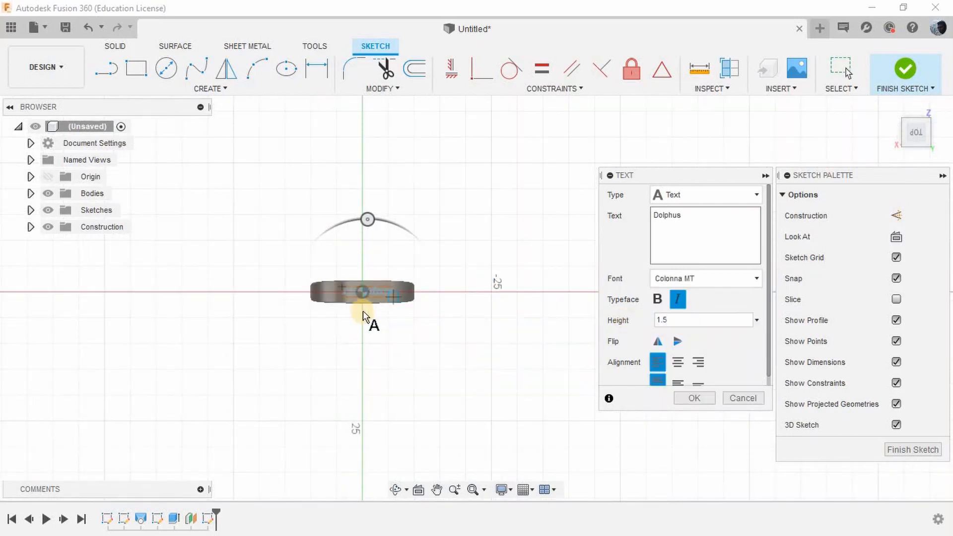
scroll(363, 295, up, 6)
click(694, 398)
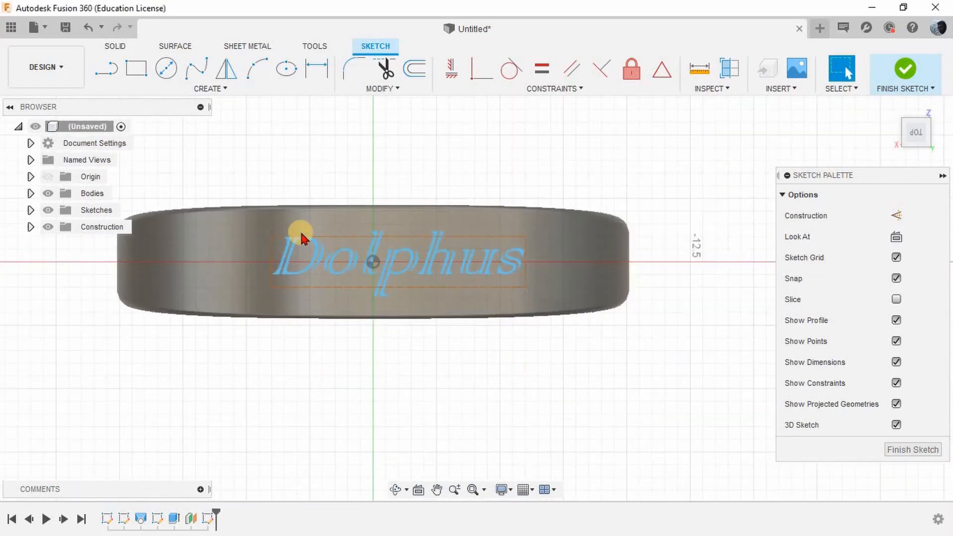
- Move the text along the band so it sits centred about the origin, and finish the sketch
drag(289, 240, 255, 240)
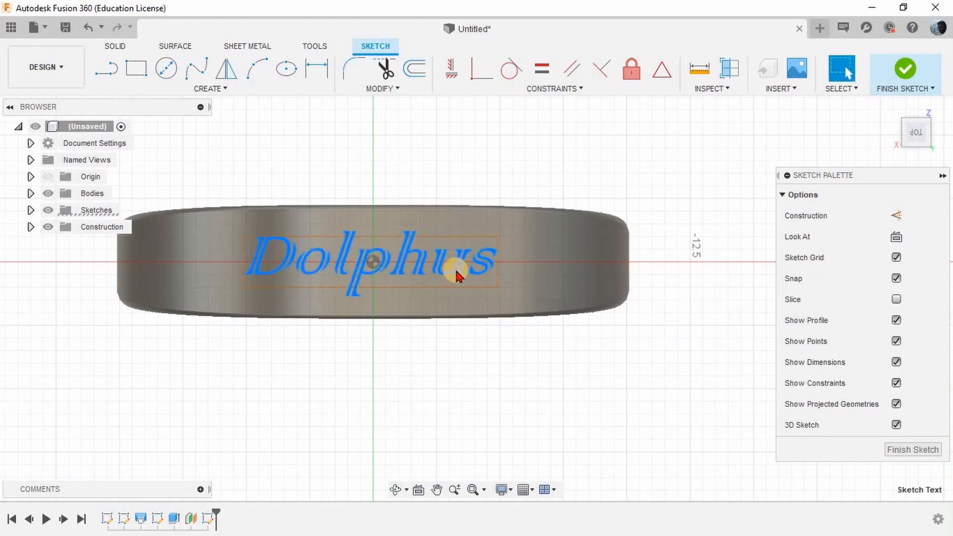
scroll(457, 273, down, 2)
click(906, 74)
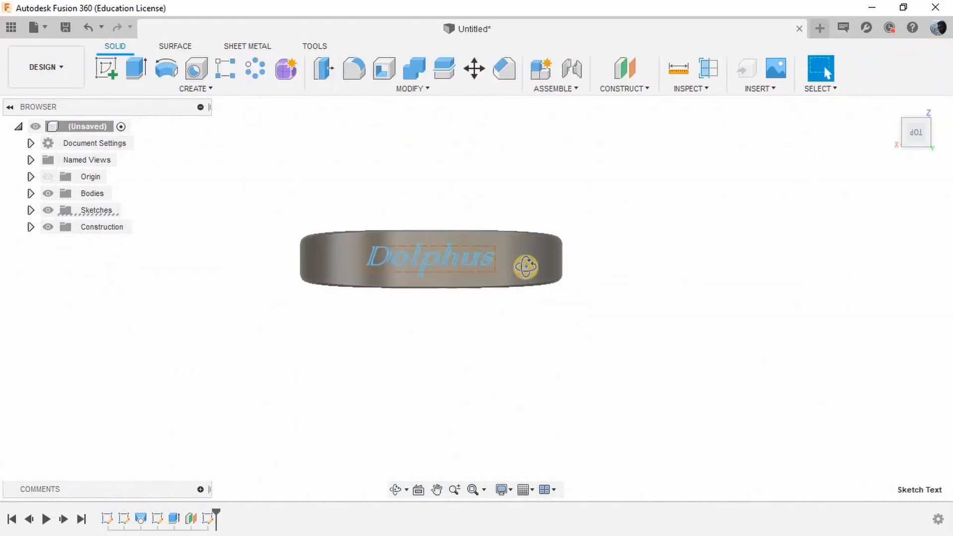
- Emboss the sketch text into the ring's outer face as a deboss with a depth of -0.1 mm
mouse_move(525, 265)
shift+middle_down()
mouse_move(559, 278)
mouse_move(530, 287)
mouse_move(463, 144)
mouse_move(449, 208)
shift+middle_up()
click(185, 89)
click(120, 258)
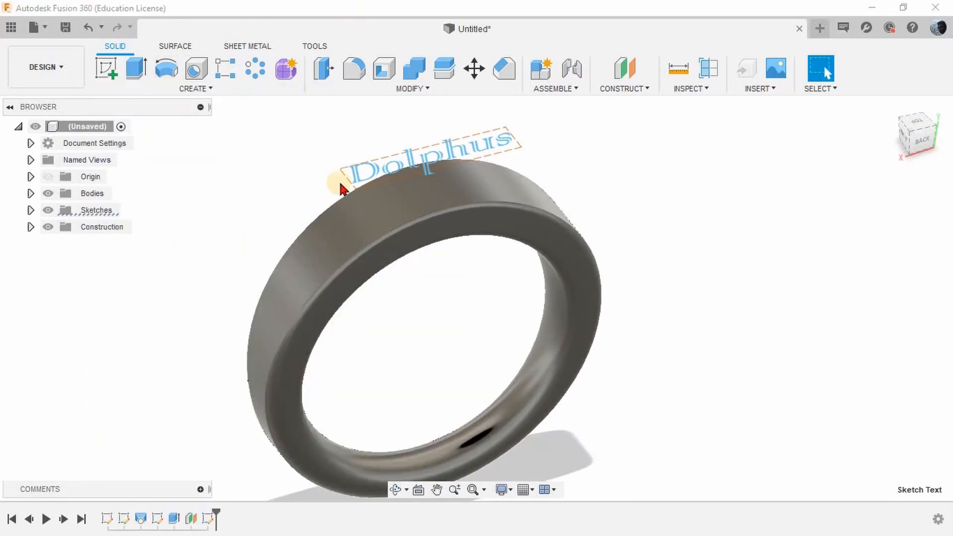
scroll(360, 191, up, 3)
click(859, 215)
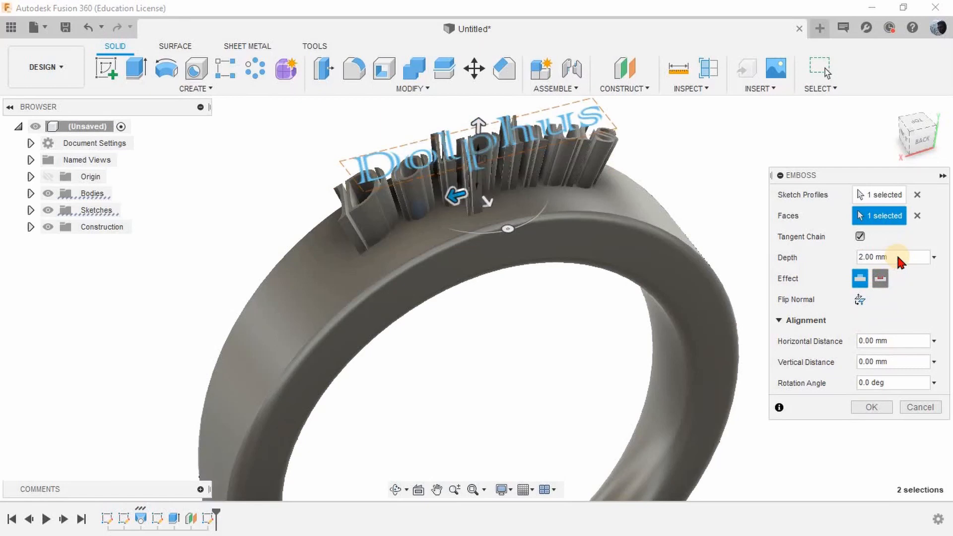
double_click(896, 256)
text(-0.1)
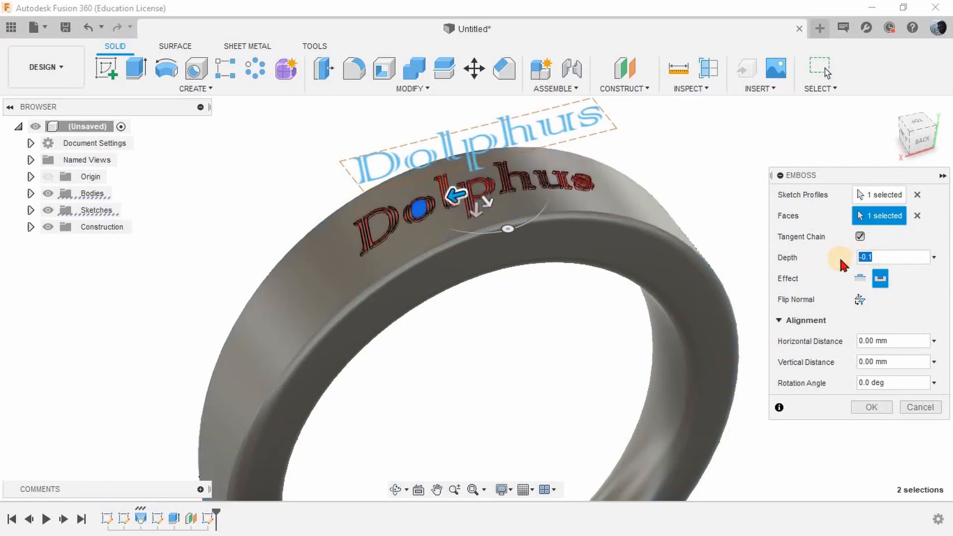
click(871, 407)
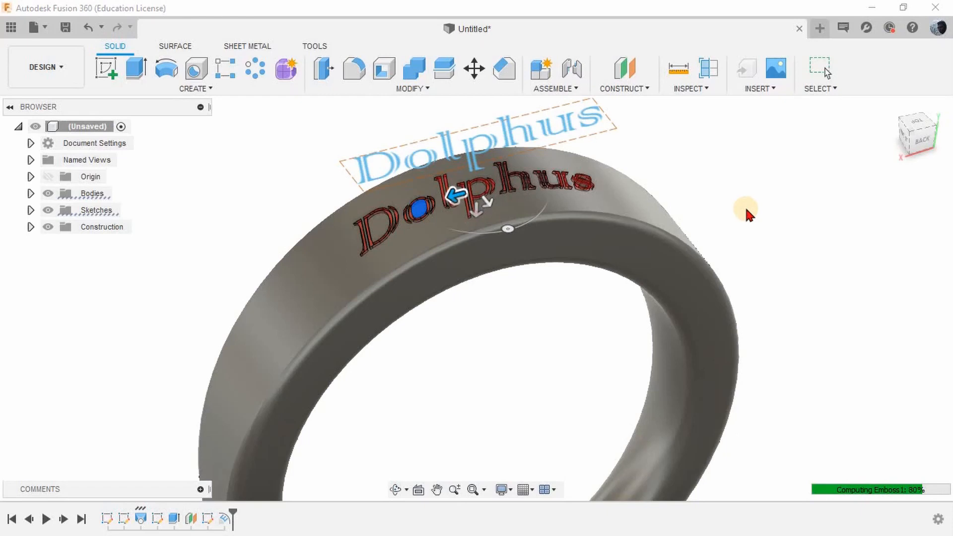
- Switch to the Render workspace and collapse the rendering gallery
scroll(485, 195, up, 3)
scroll(486, 196, down, 2)
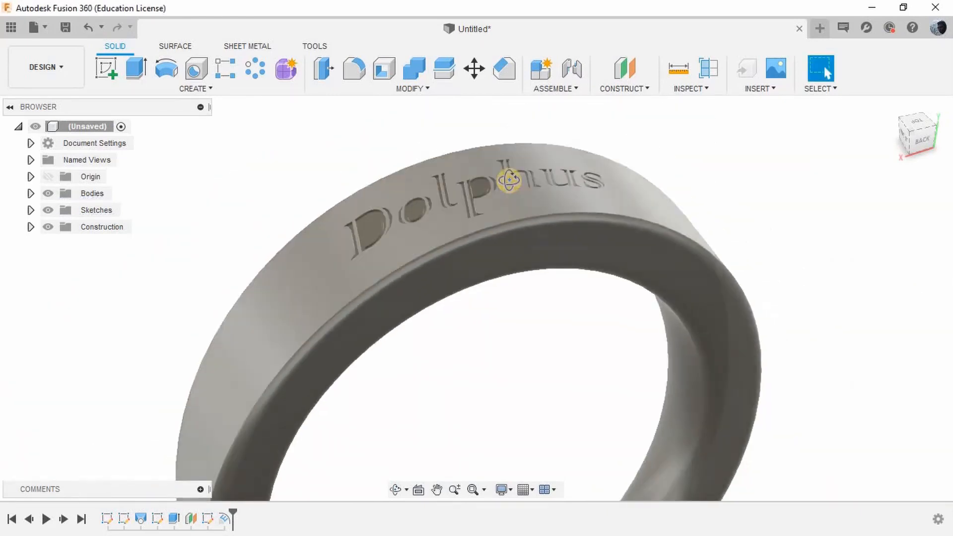
shift+middle_drag(508, 179, 490, 201)
scroll(490, 201, down, 4)
scroll(471, 249, up, 1)
shift+middle_drag(470, 249, 458, 249)
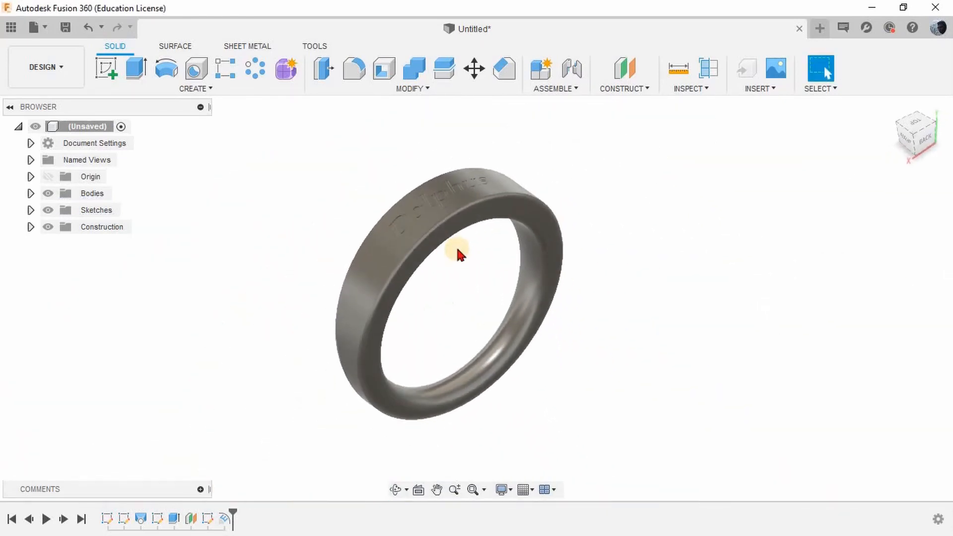
click(43, 68)
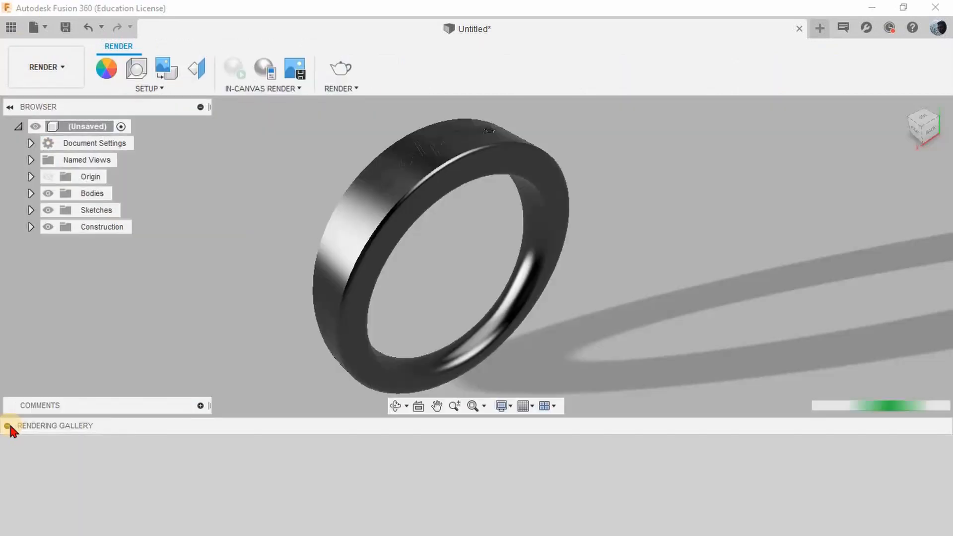
click(8, 425)
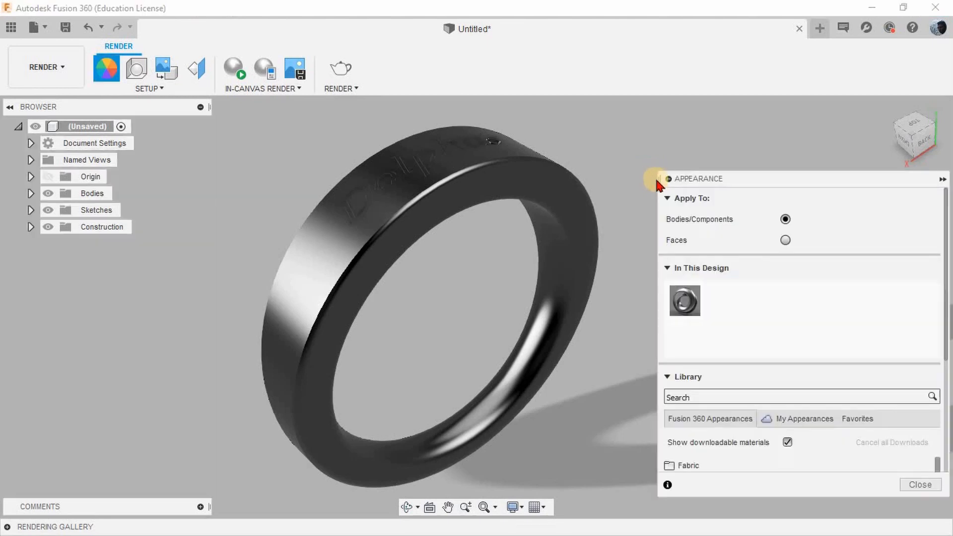
- Apply the Gold - Polished metal appearance from the Fusion 360 library to the ring body
scroll(731, 439, down, 6)
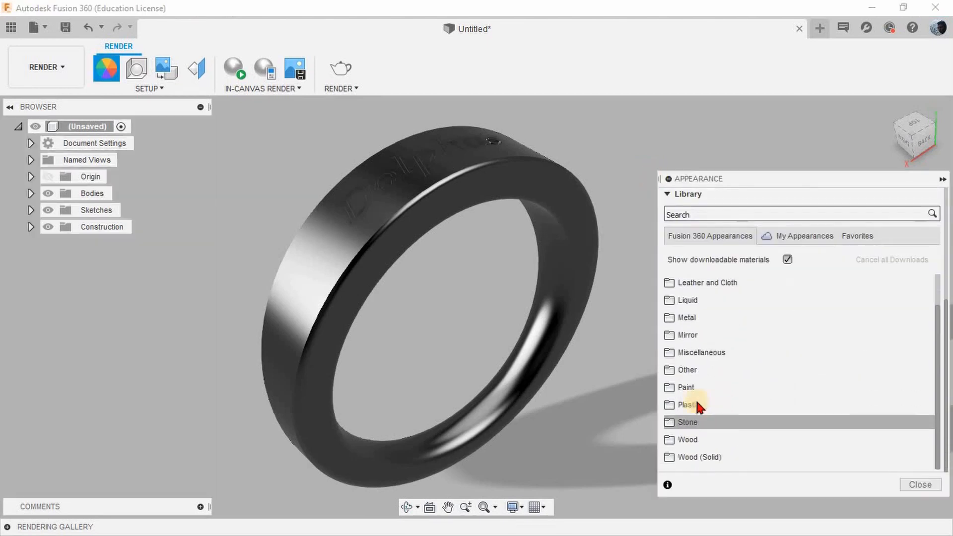
click(677, 318)
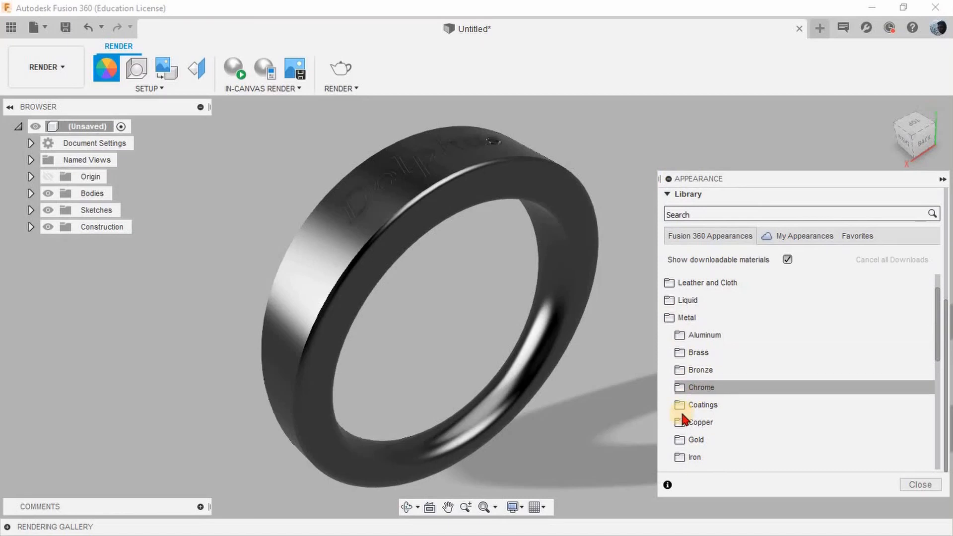
click(686, 439)
drag(772, 347, 547, 191)
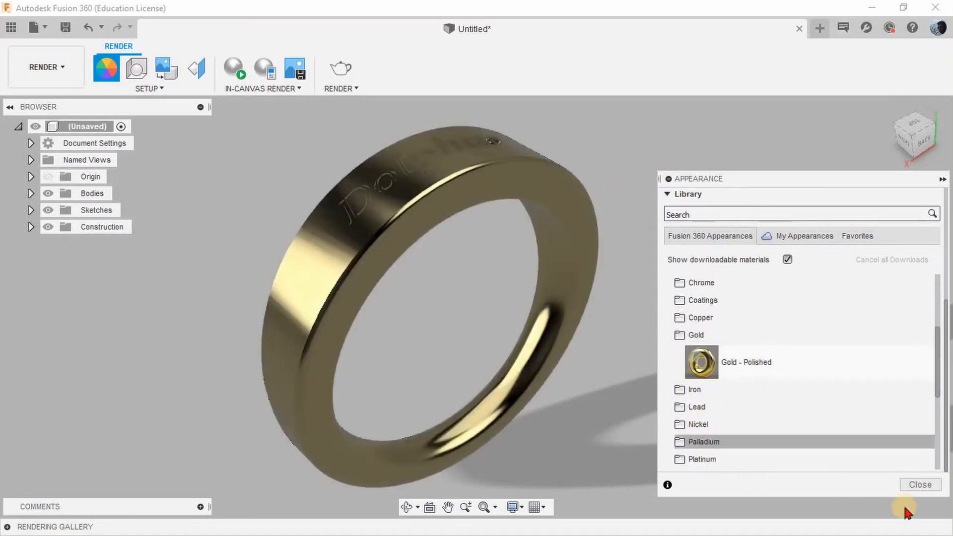
click(919, 484)
scroll(496, 154, down, 3)
scroll(543, 189, up, 2)
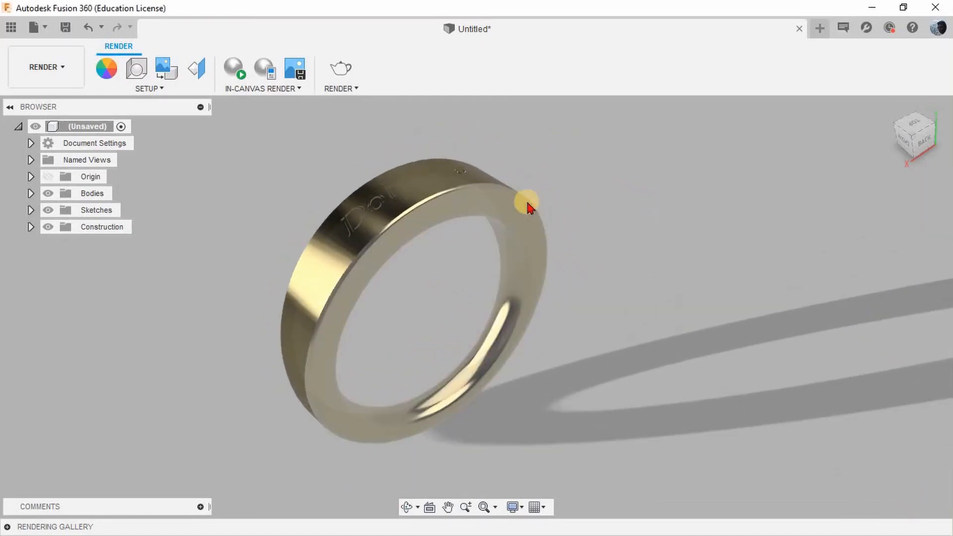
shift+middle_drag(528, 206, 480, 309)
click(520, 507)
click(495, 455)
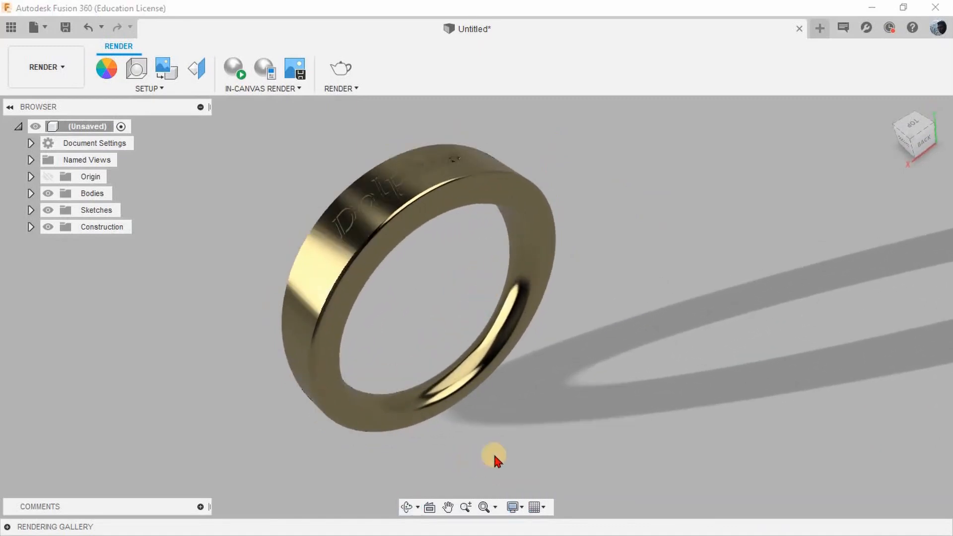
- Choose a different lighting environment from the Fusion 360 Library and set the scene background to Environment
click(137, 68)
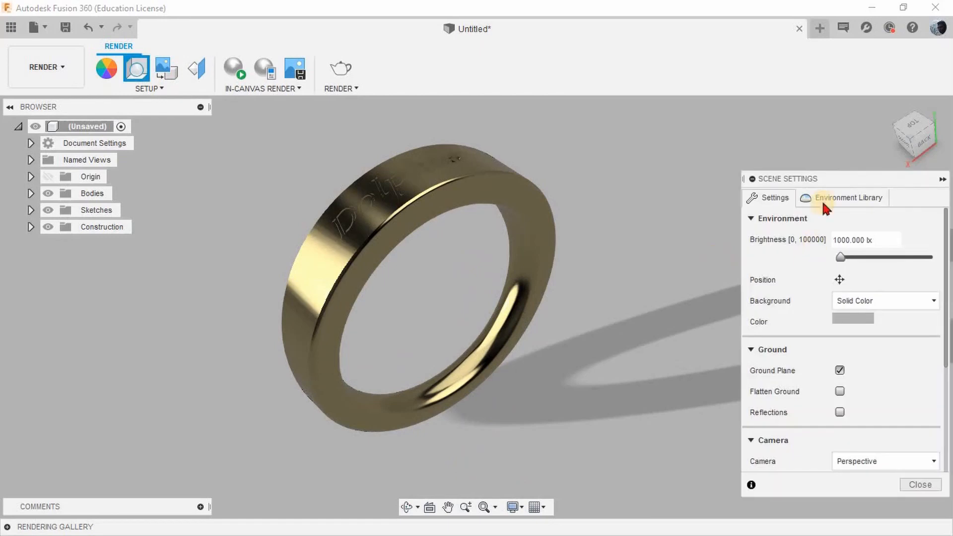
click(832, 199)
click(830, 369)
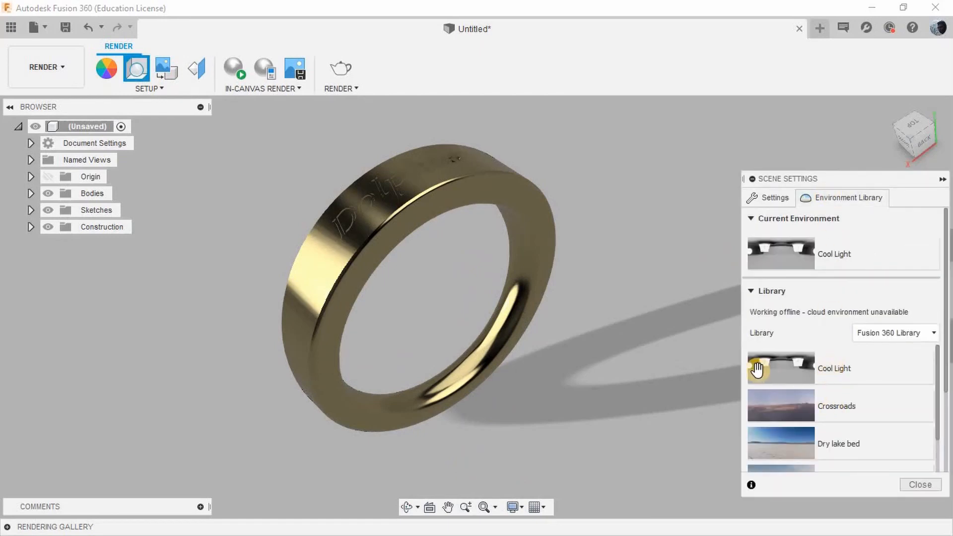
click(771, 198)
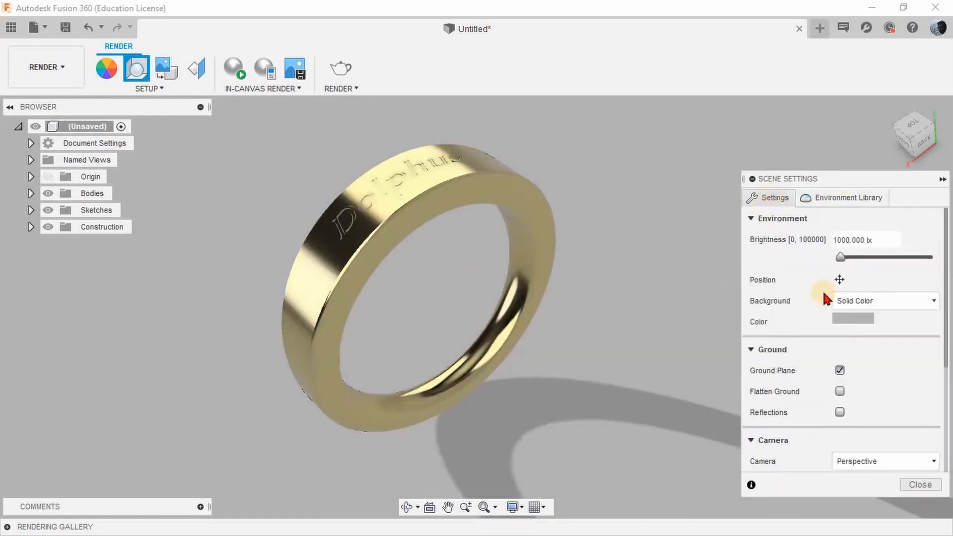
click(852, 299)
click(841, 319)
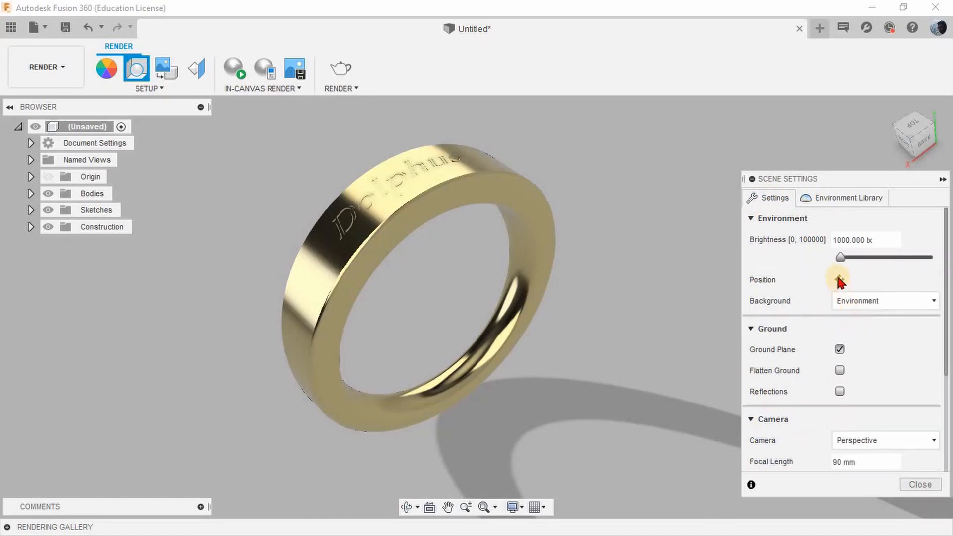
- Rotate the scene environment to 173.7 degrees and start an in-canvas render of the ring
drag(762, 455, 878, 451)
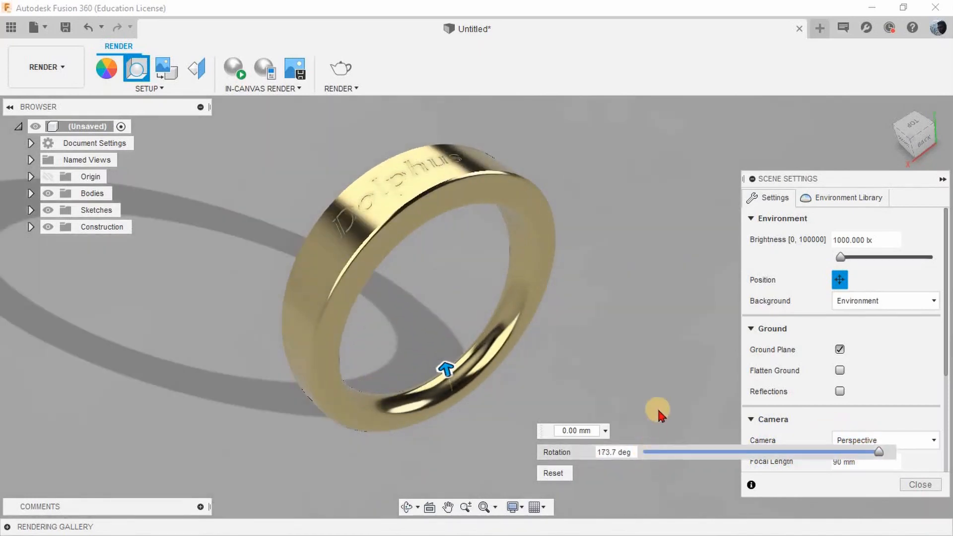
click(839, 279)
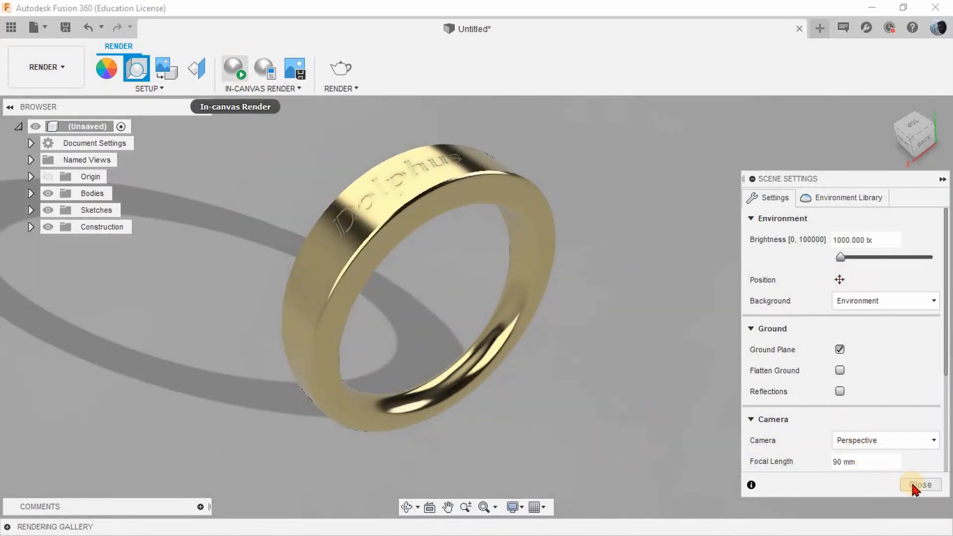
click(233, 69)
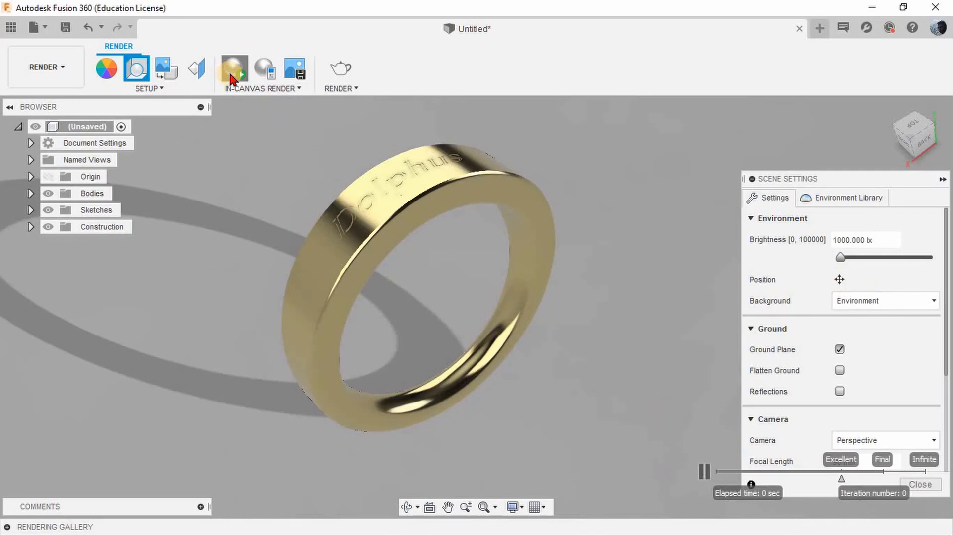